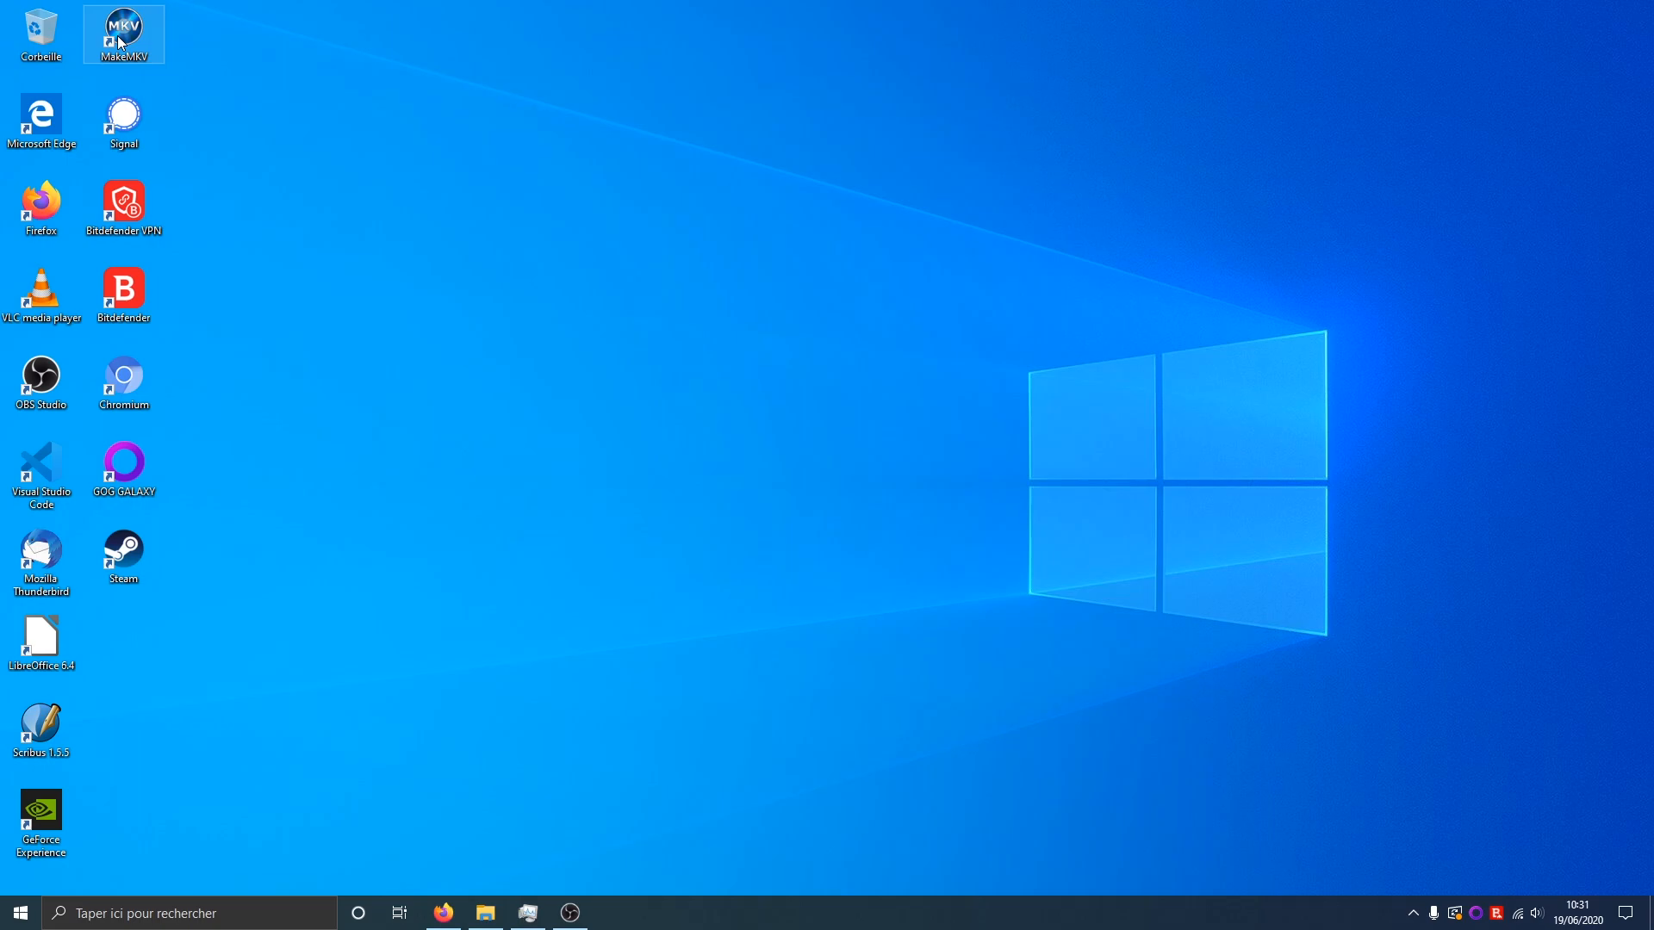
Switch to Firefox and check the MakeMKV site's Windows installer download, Setup_MakeMKV_v1.15.1.exe, without saving it
left_click(442, 918)
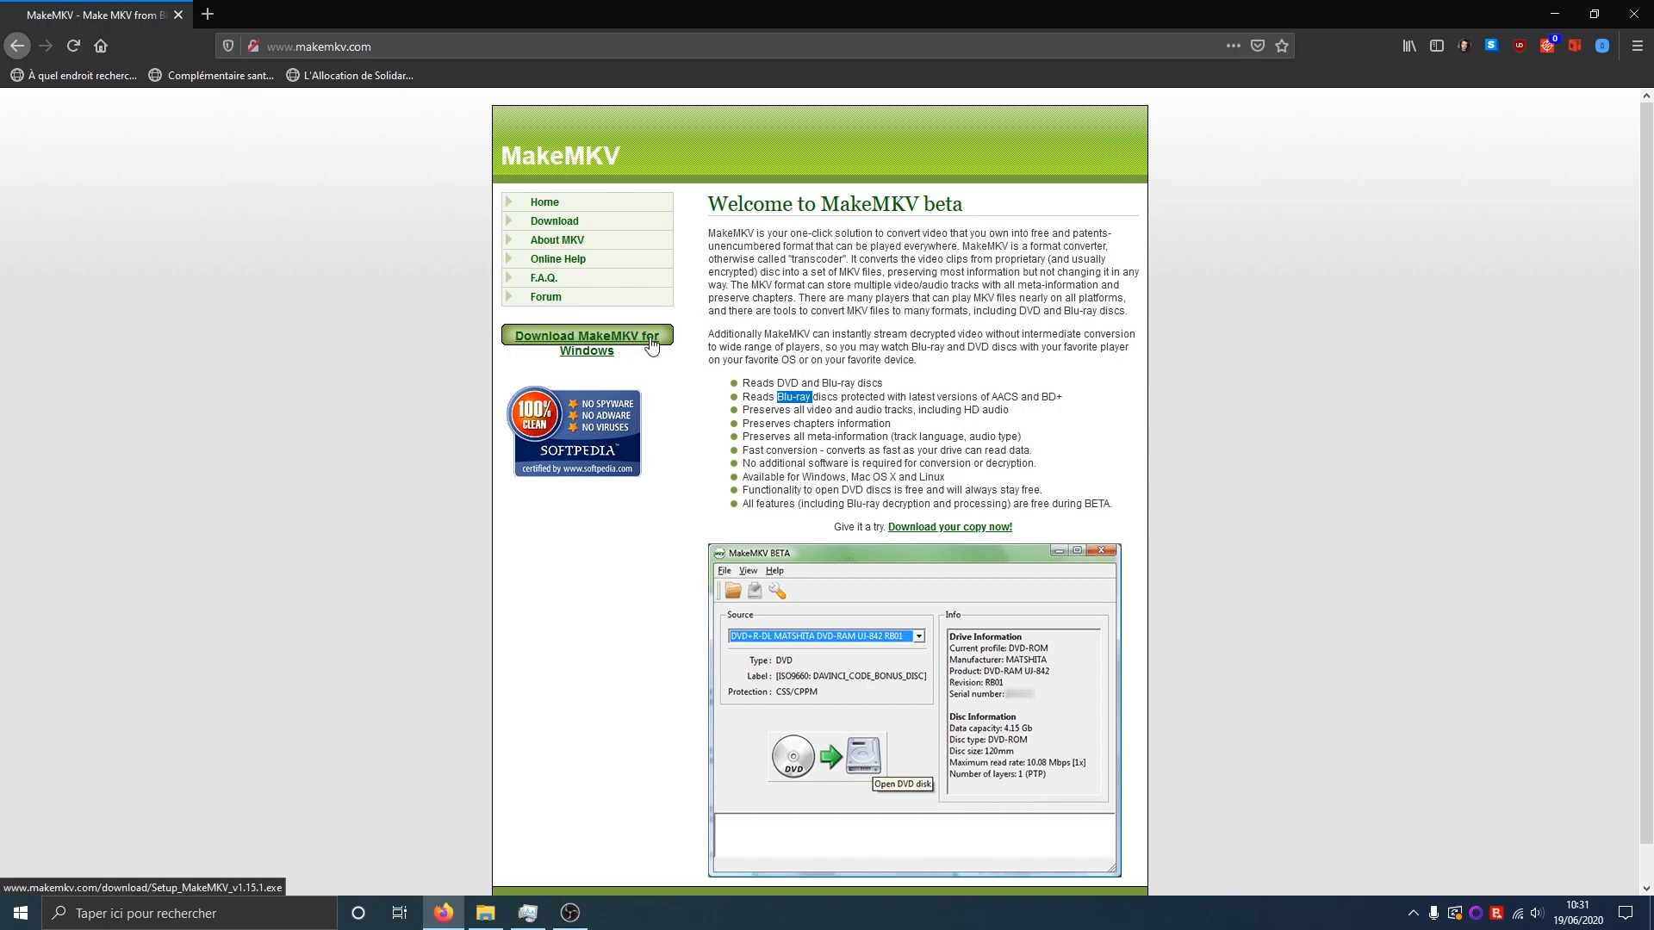
left_click(652, 345)
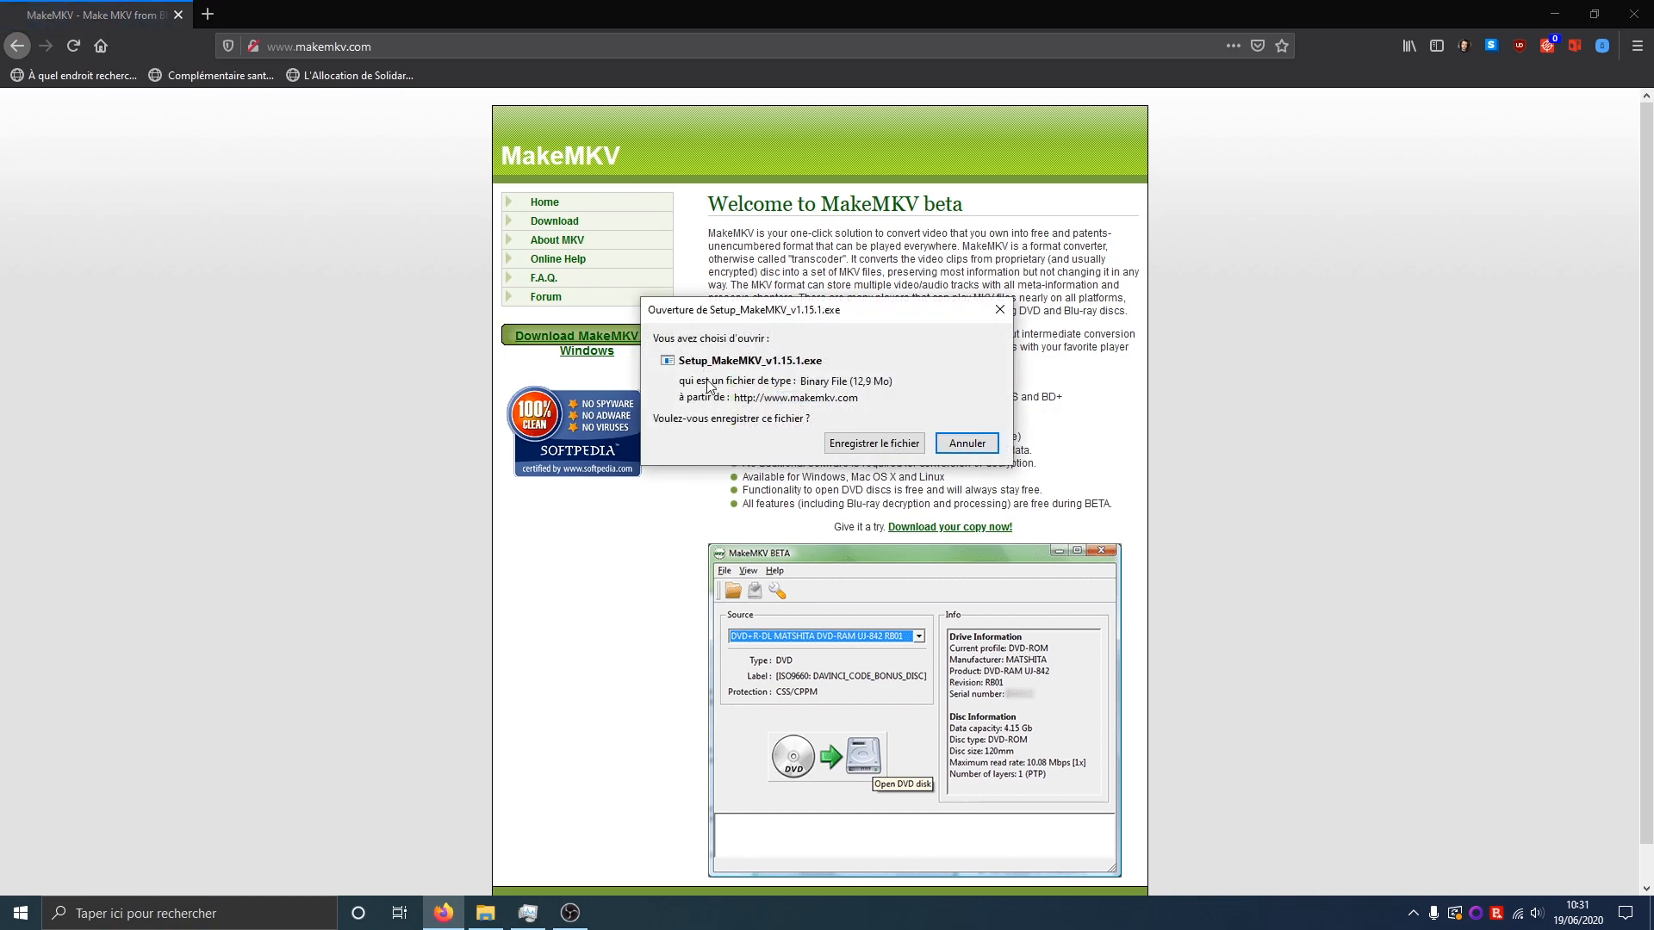
left_click(966, 443)
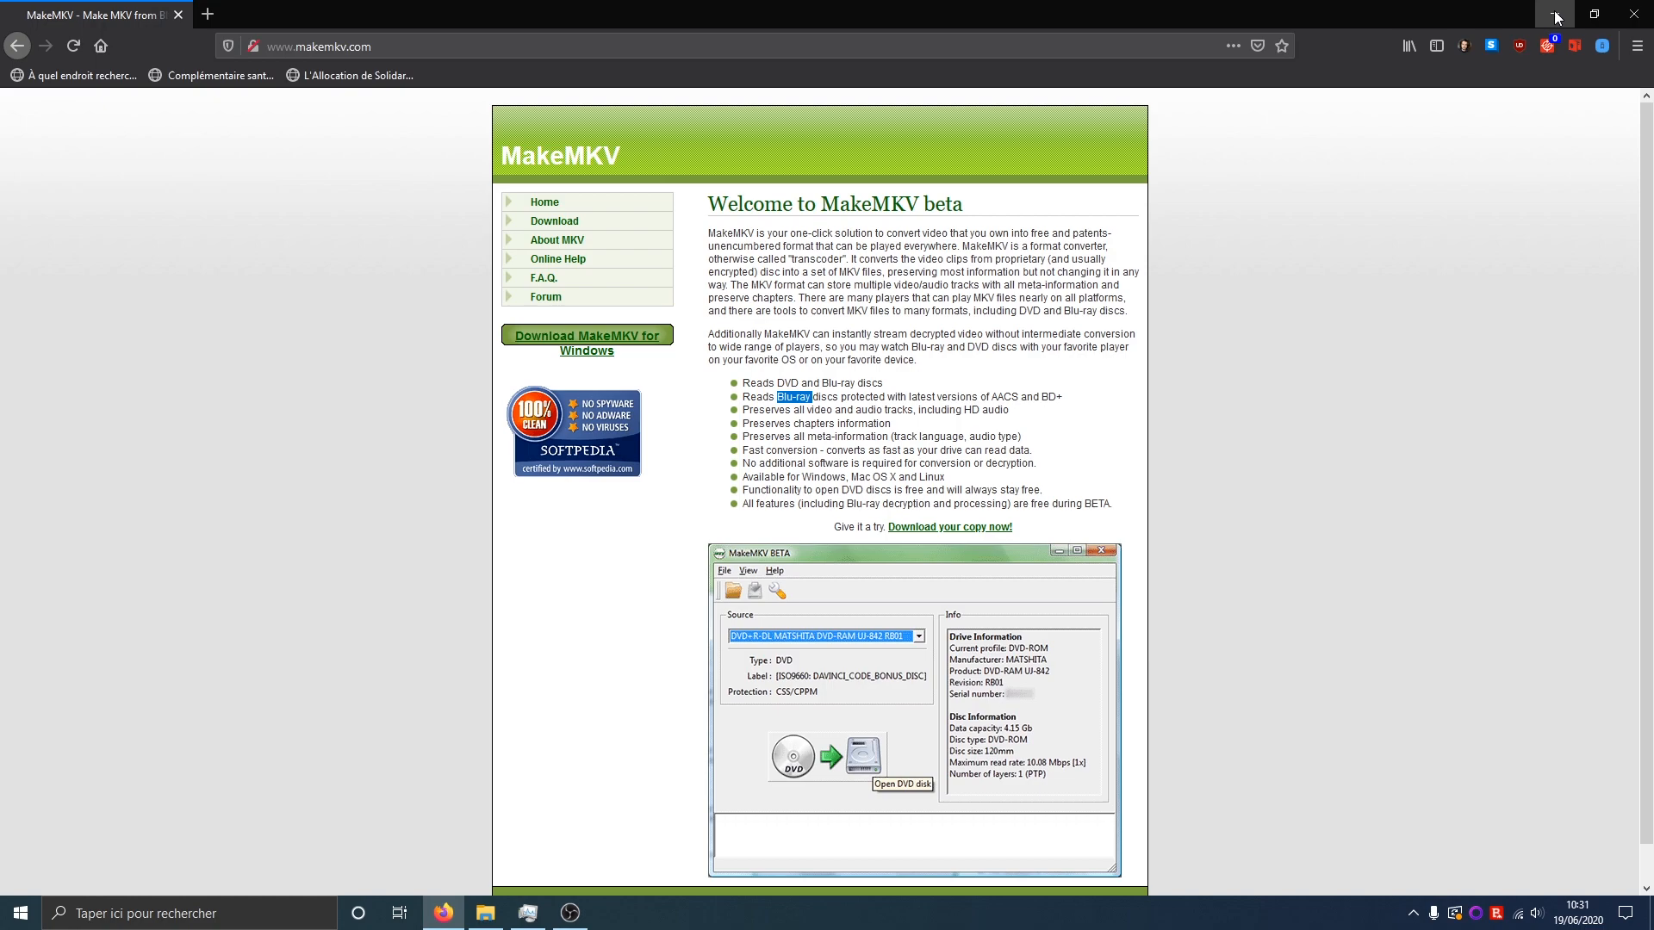
left_click(1555, 17)
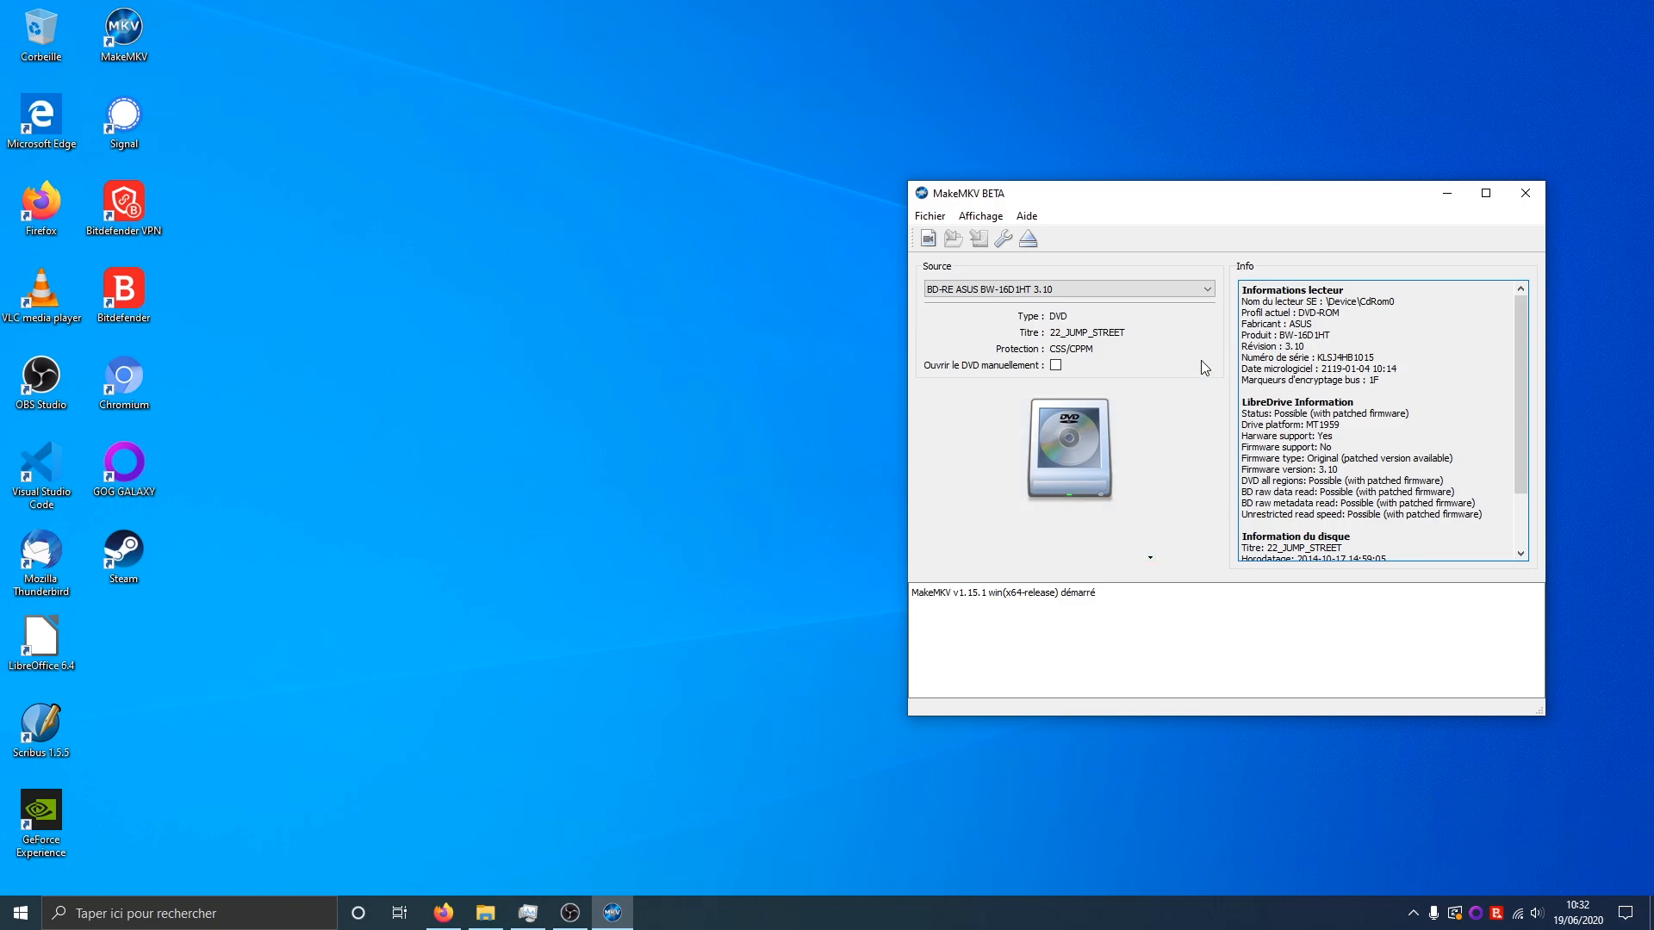
Review the drive and disc information for the 22_JUMP_STREET DVD in MakeMKV
scroll(1362, 371, "down", 3)
left_click_drag(1241, 474, 1390, 549)
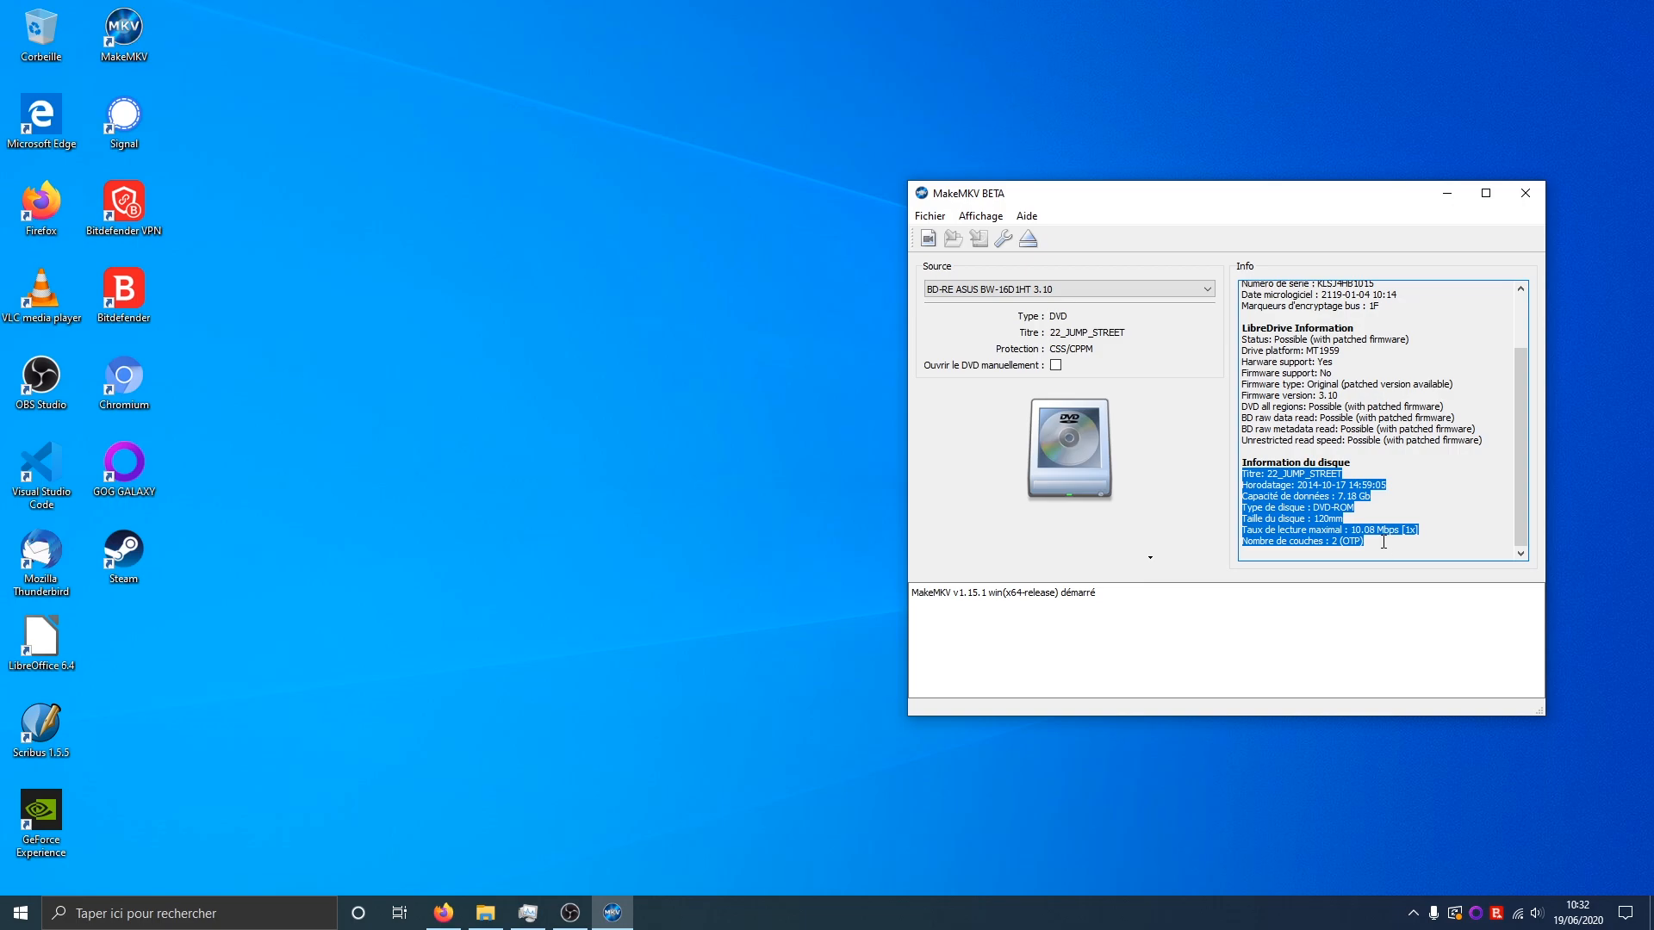
left_click(1383, 542)
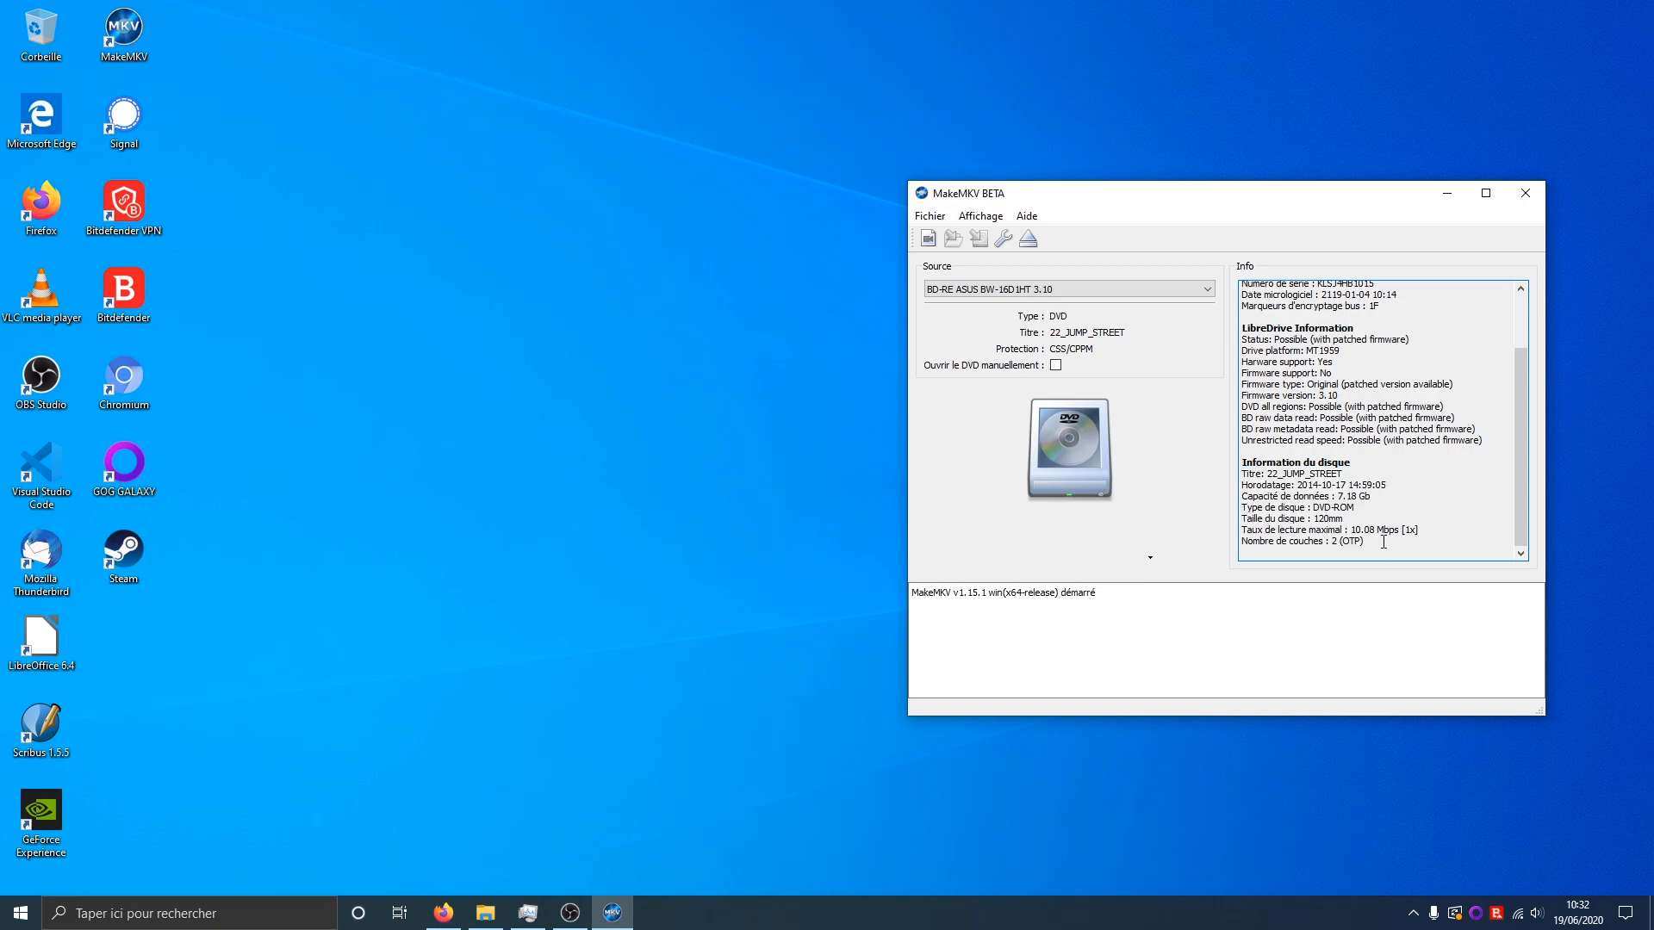
scroll(1383, 542, "up", 2)
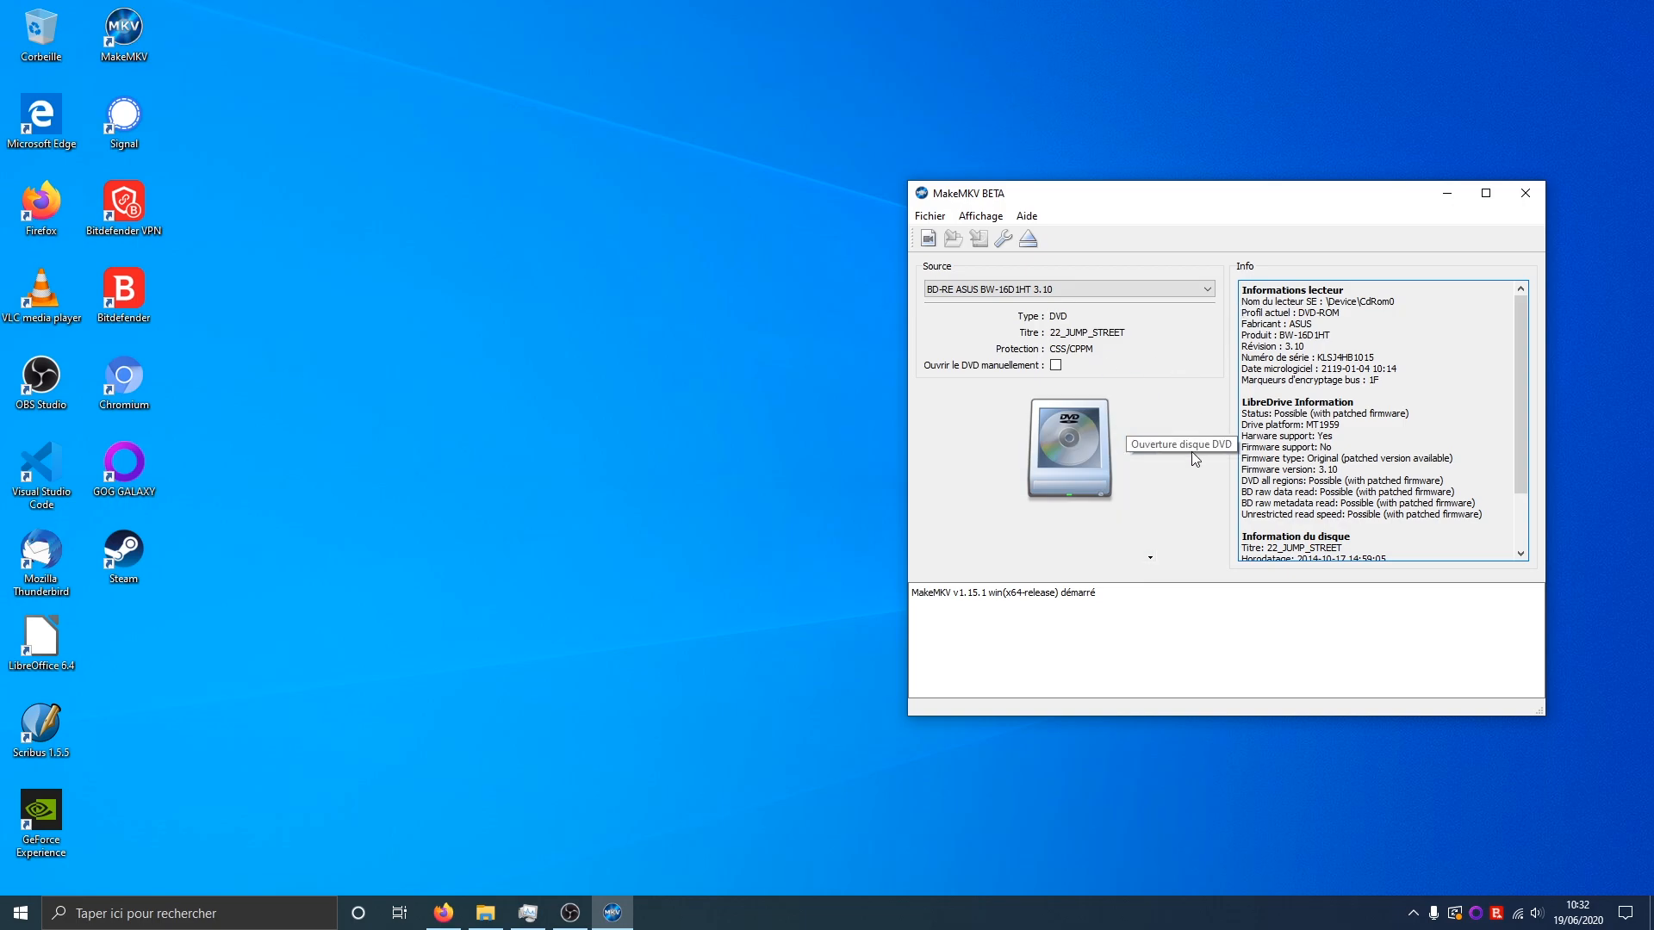
Review the general, video, input/output and language preferences, and accept them
left_click(934, 215)
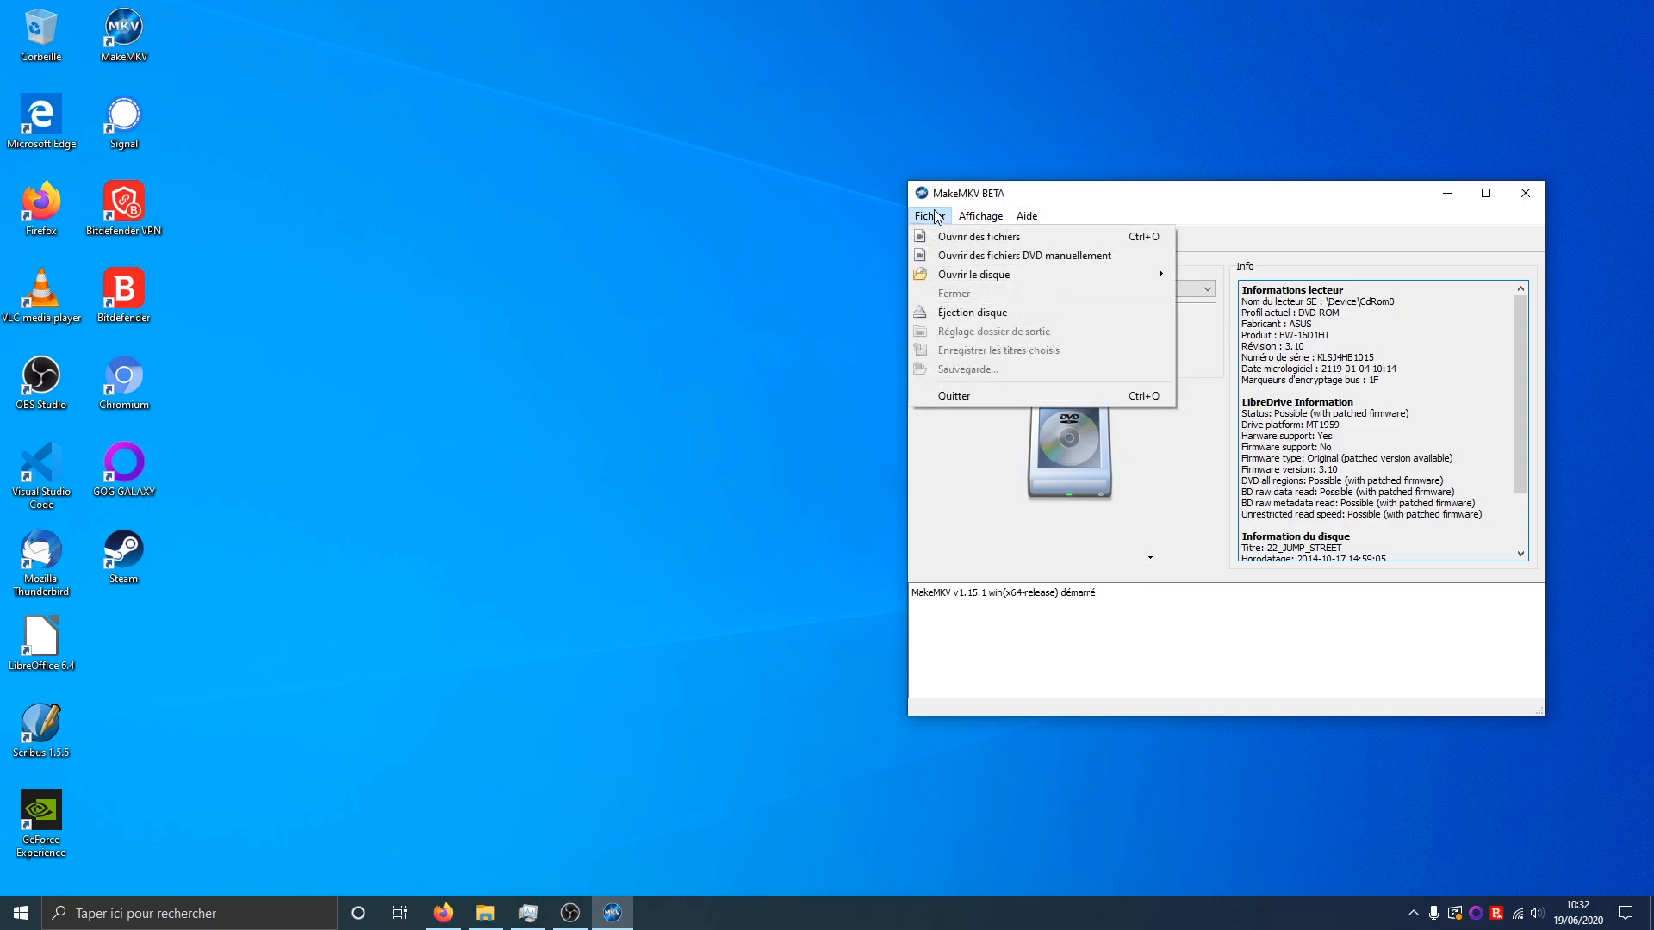
mouse_move(980, 215)
left_click(998, 287)
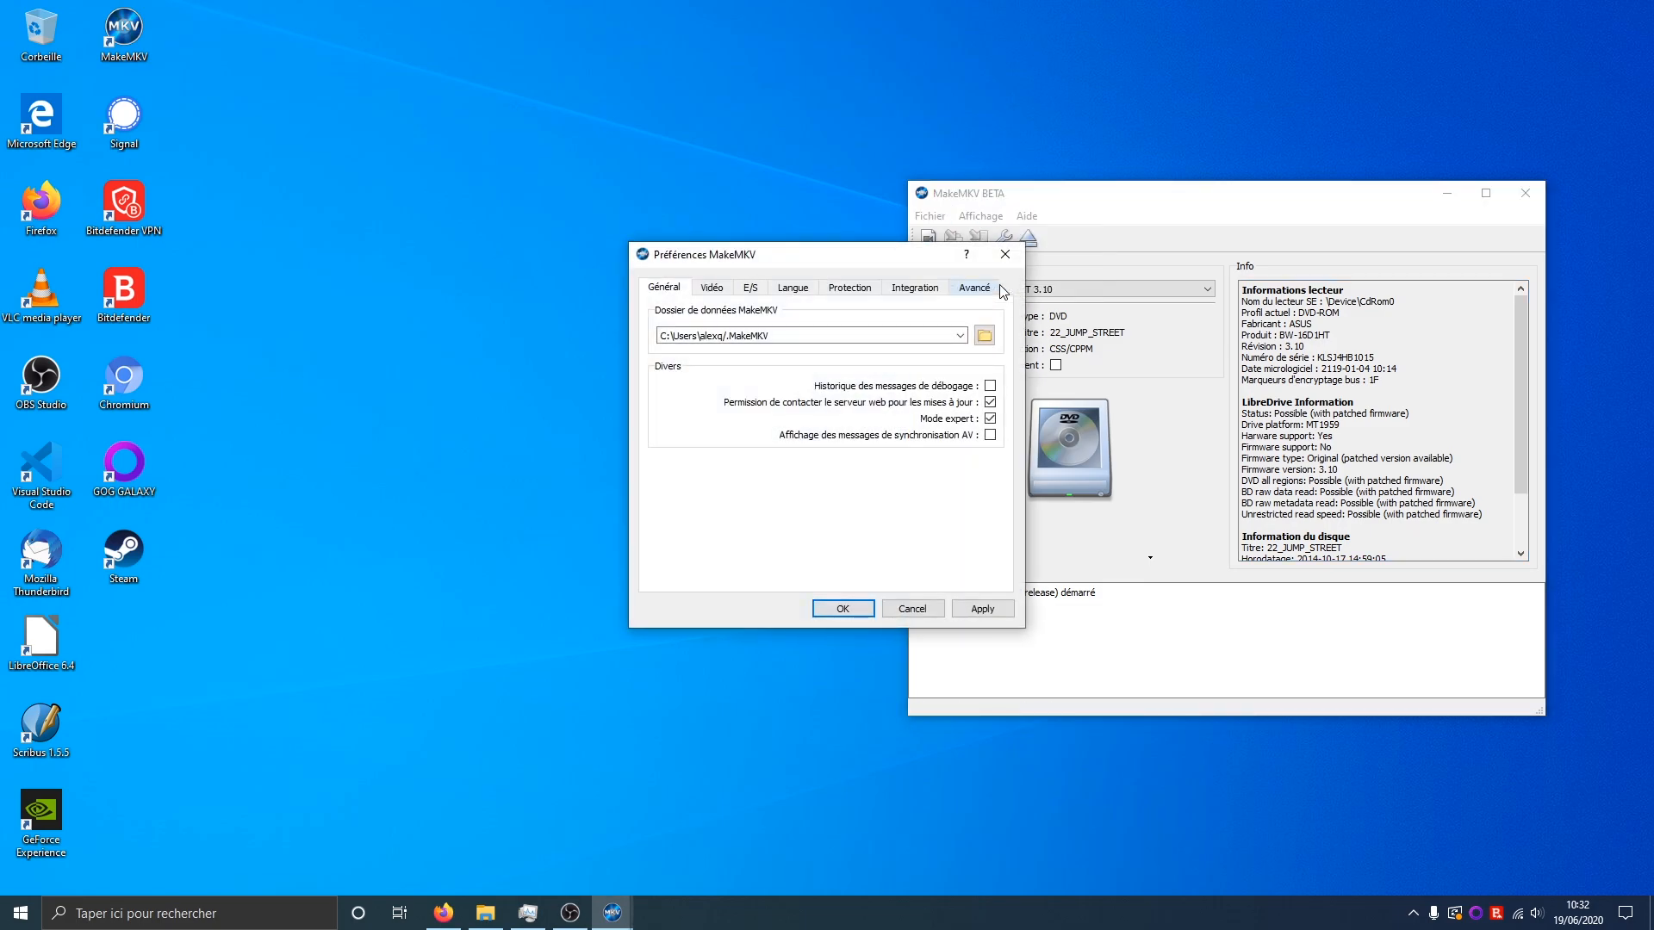
left_click(702, 289)
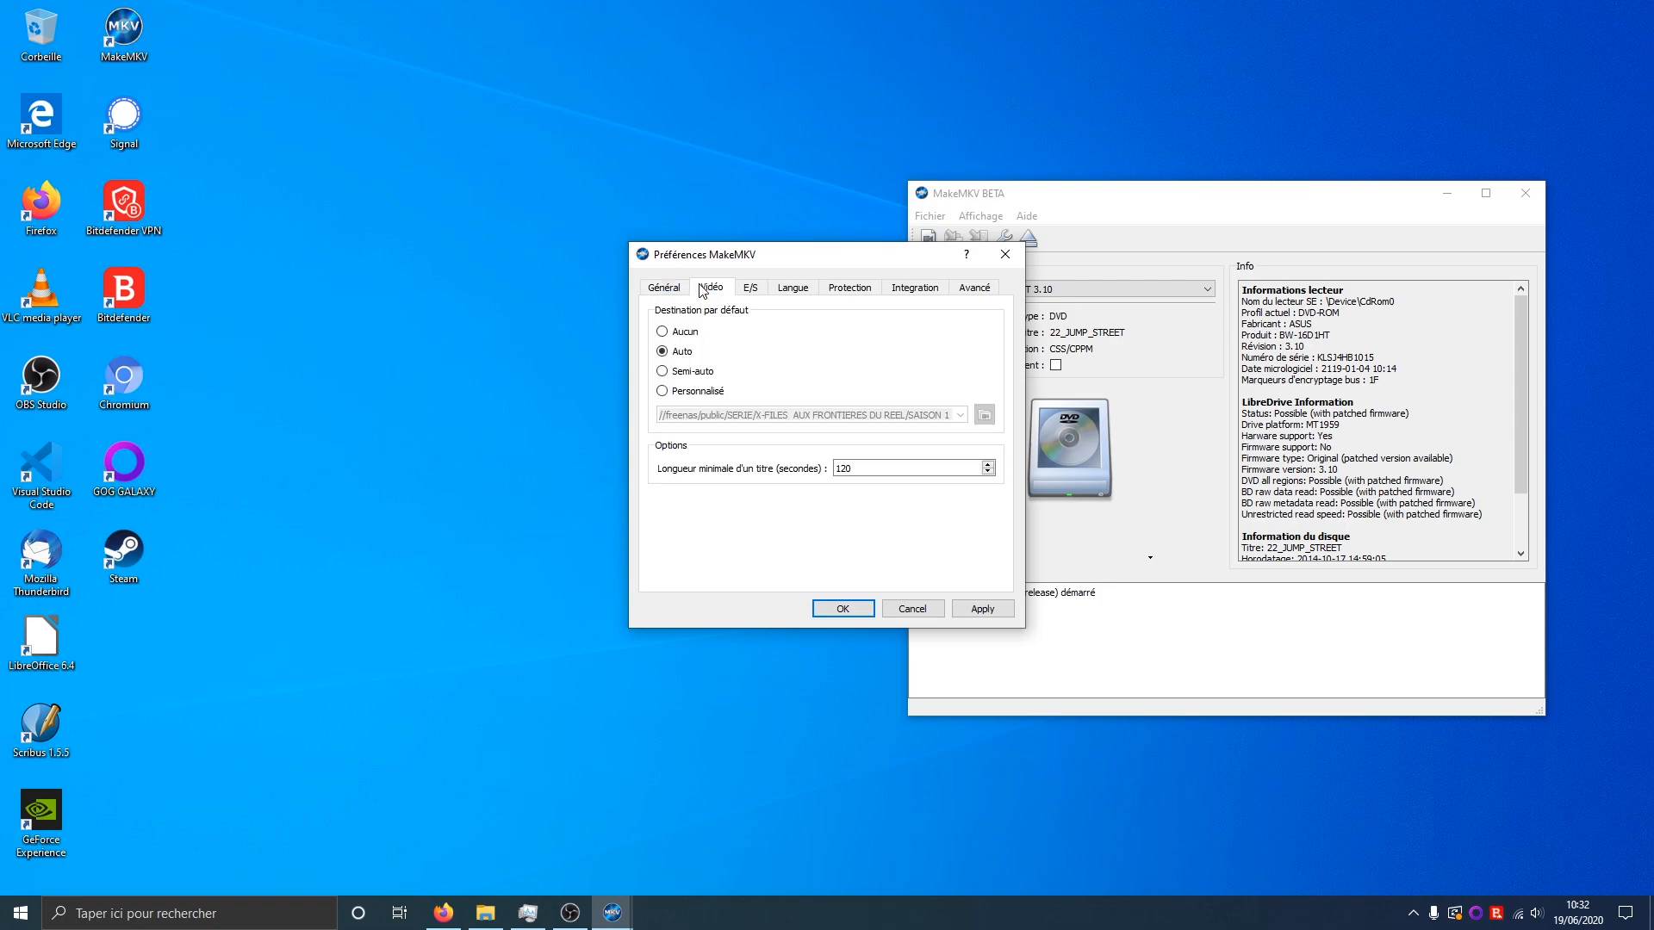
left_click(746, 290)
left_click(791, 292)
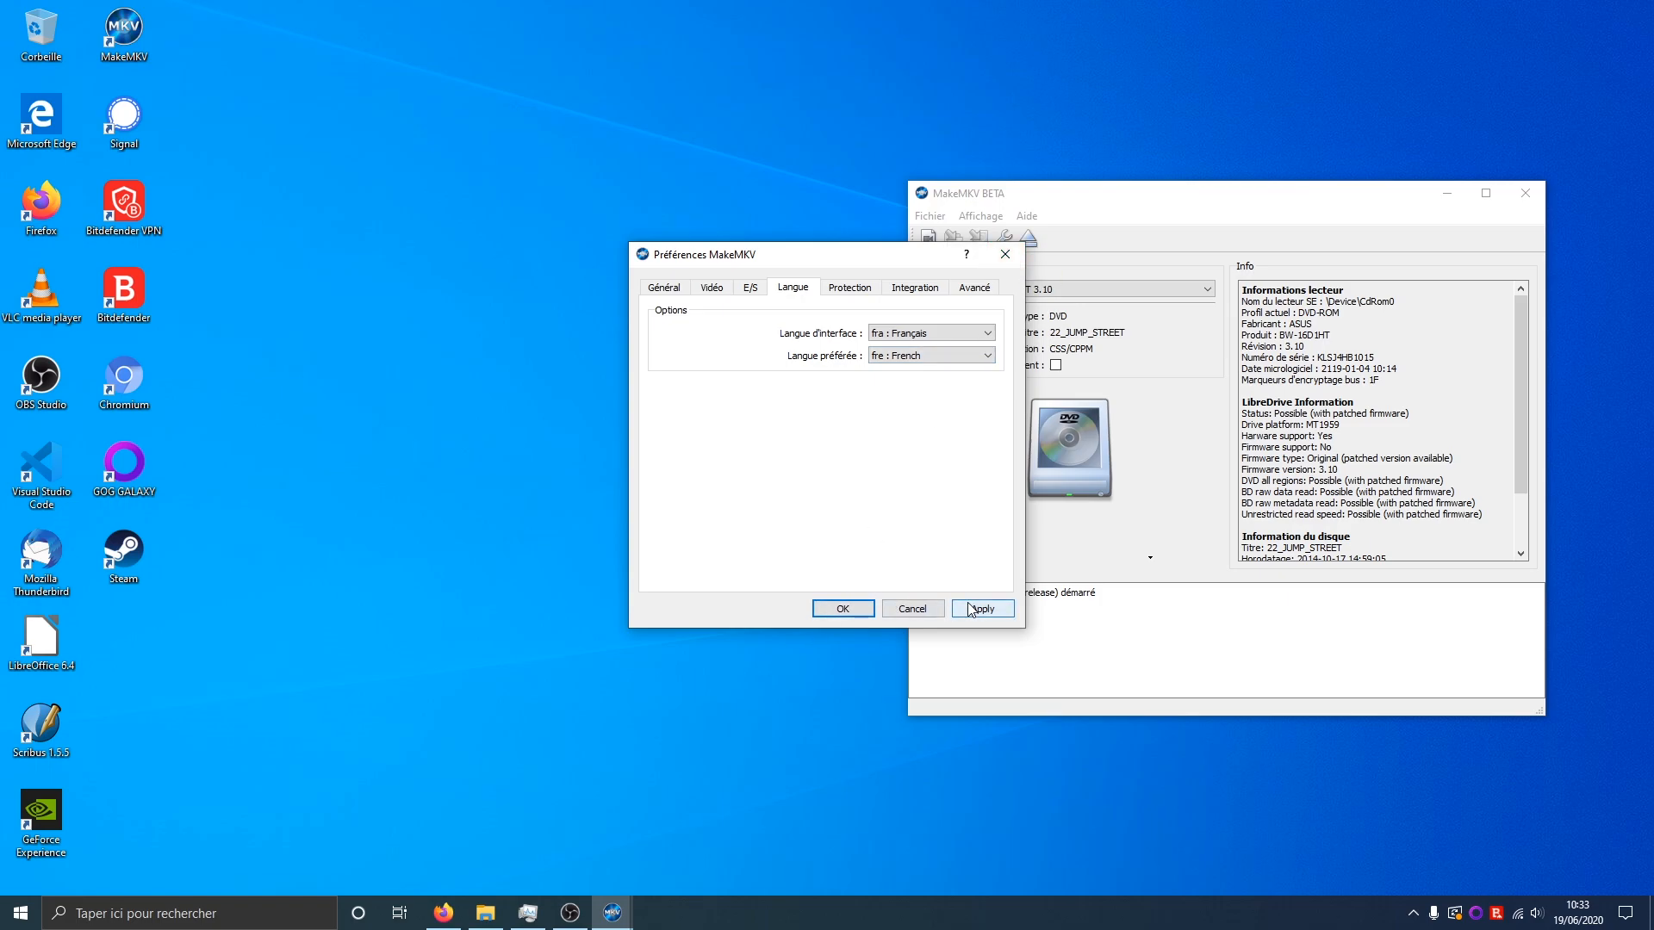
left_click(856, 613)
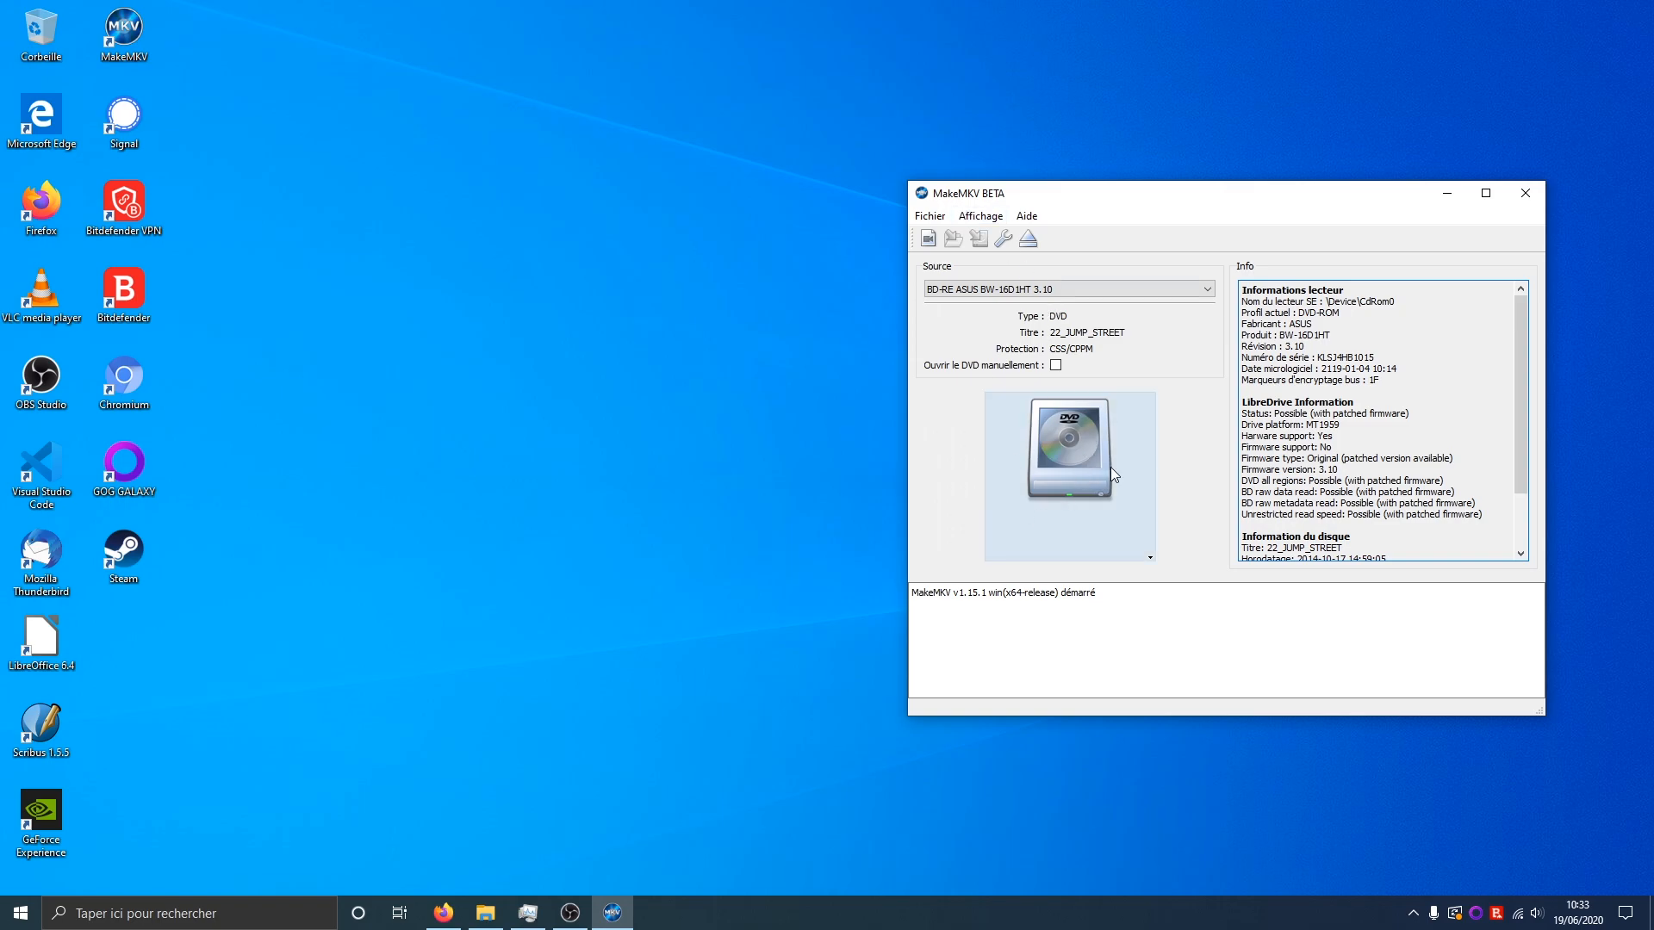
Open the inserted DVD for analysis and widen the window and title list so the full title descriptions fit
left_click(1082, 448)
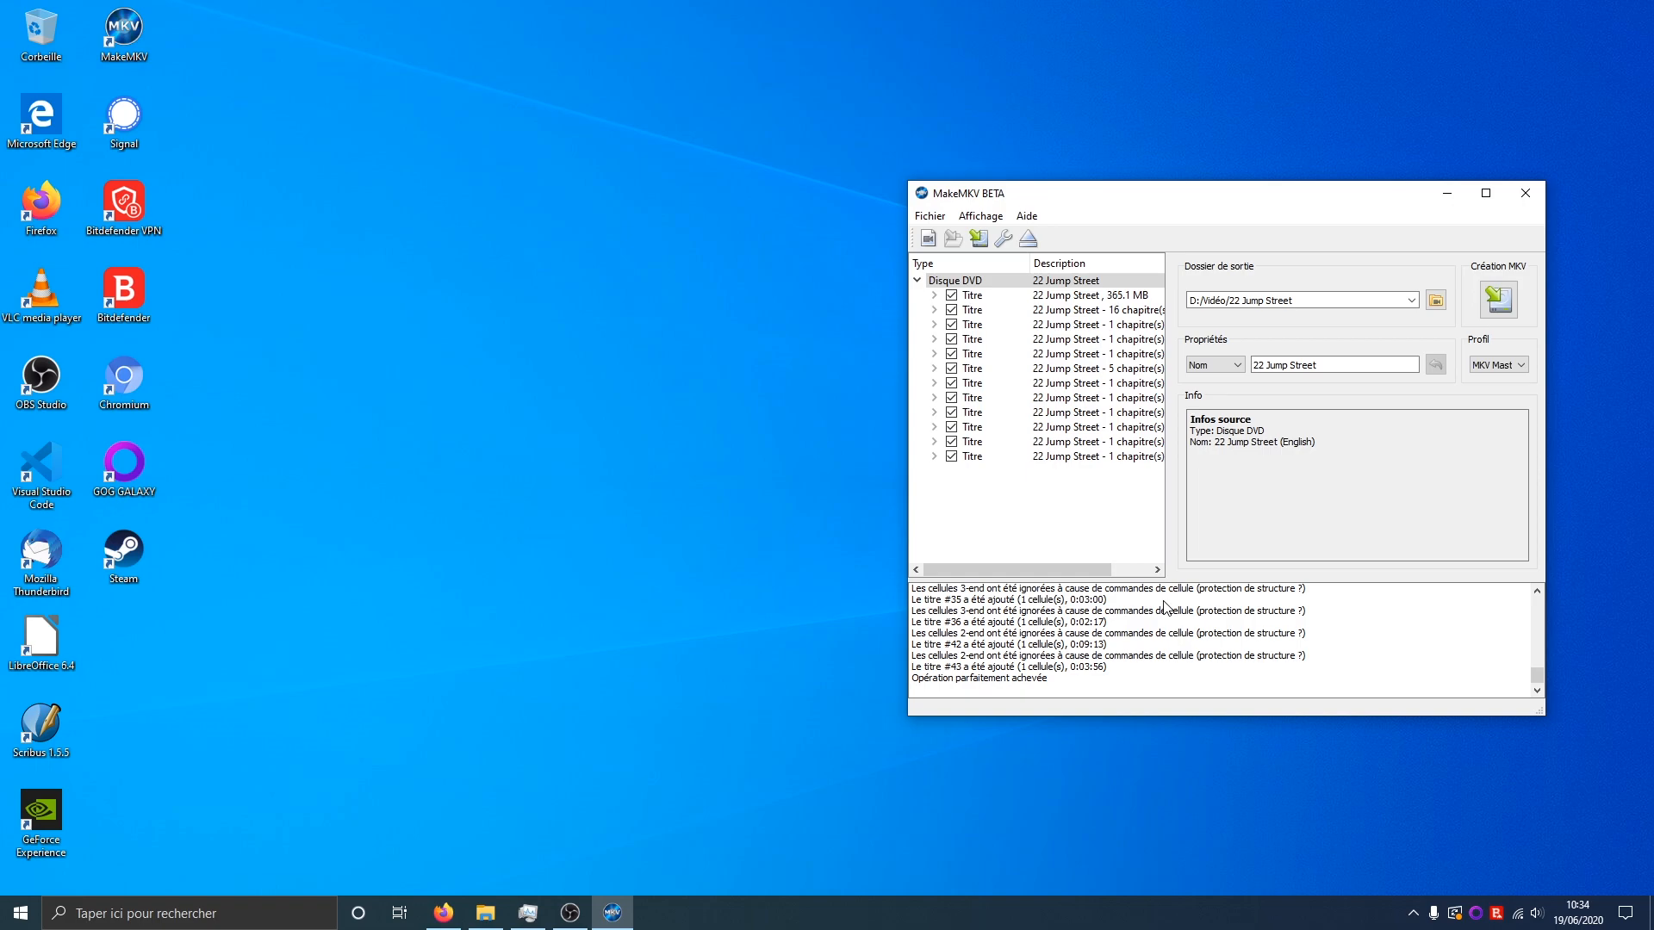
left_click_drag(906, 367, 777, 368)
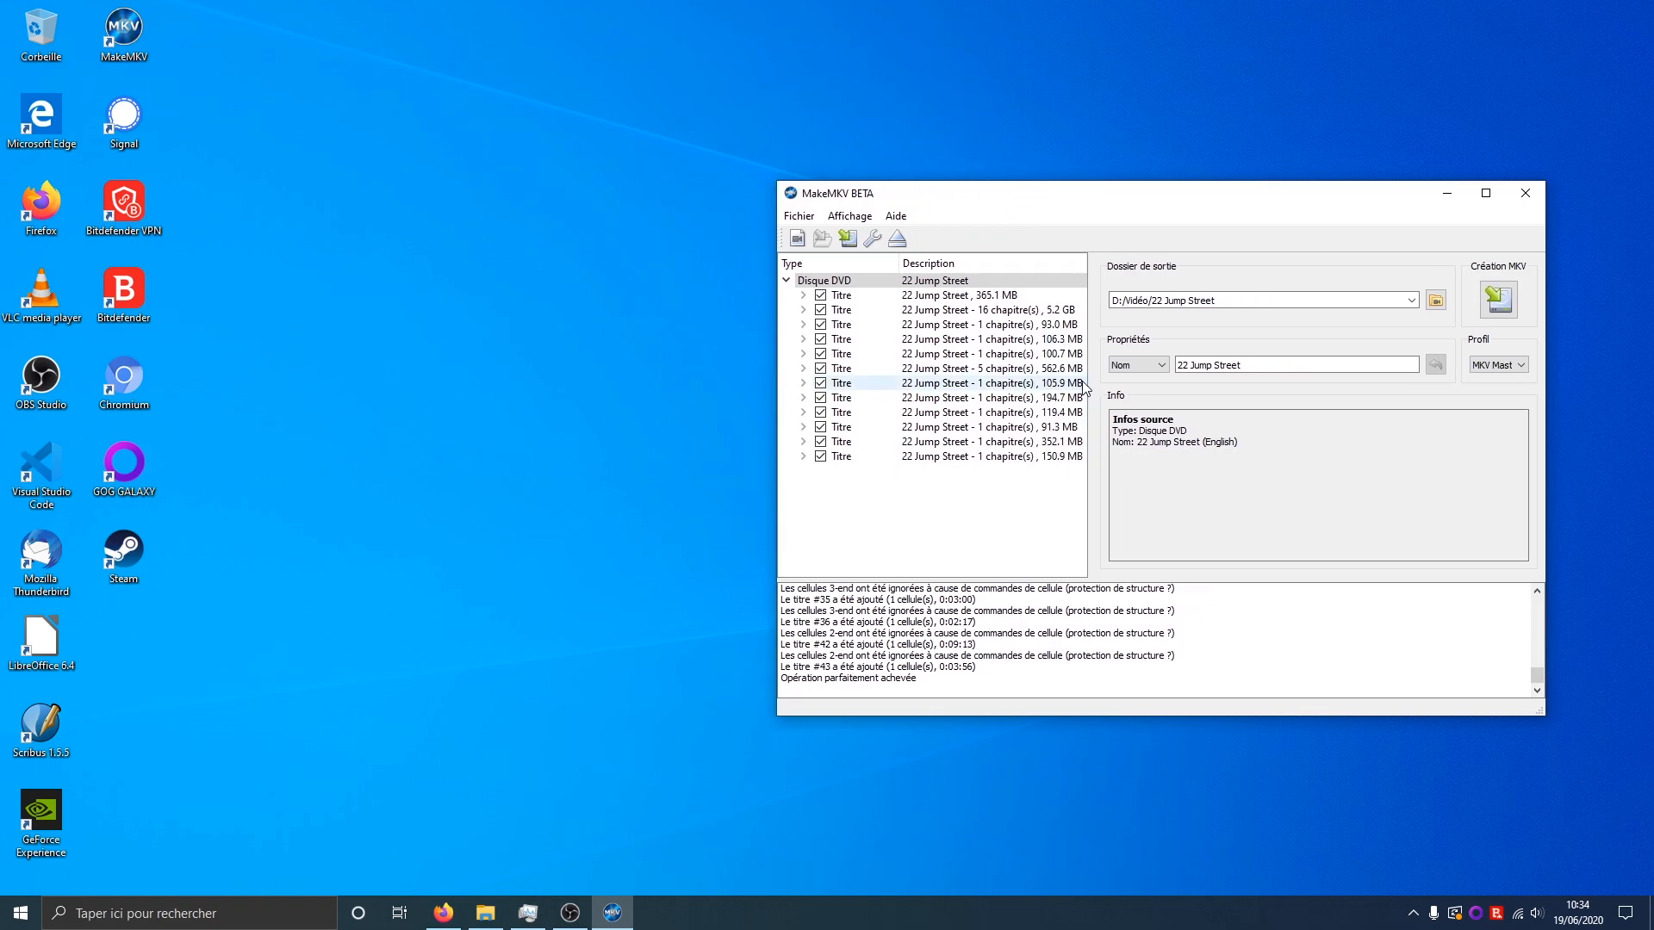
left_click_drag(1086, 385, 1133, 384)
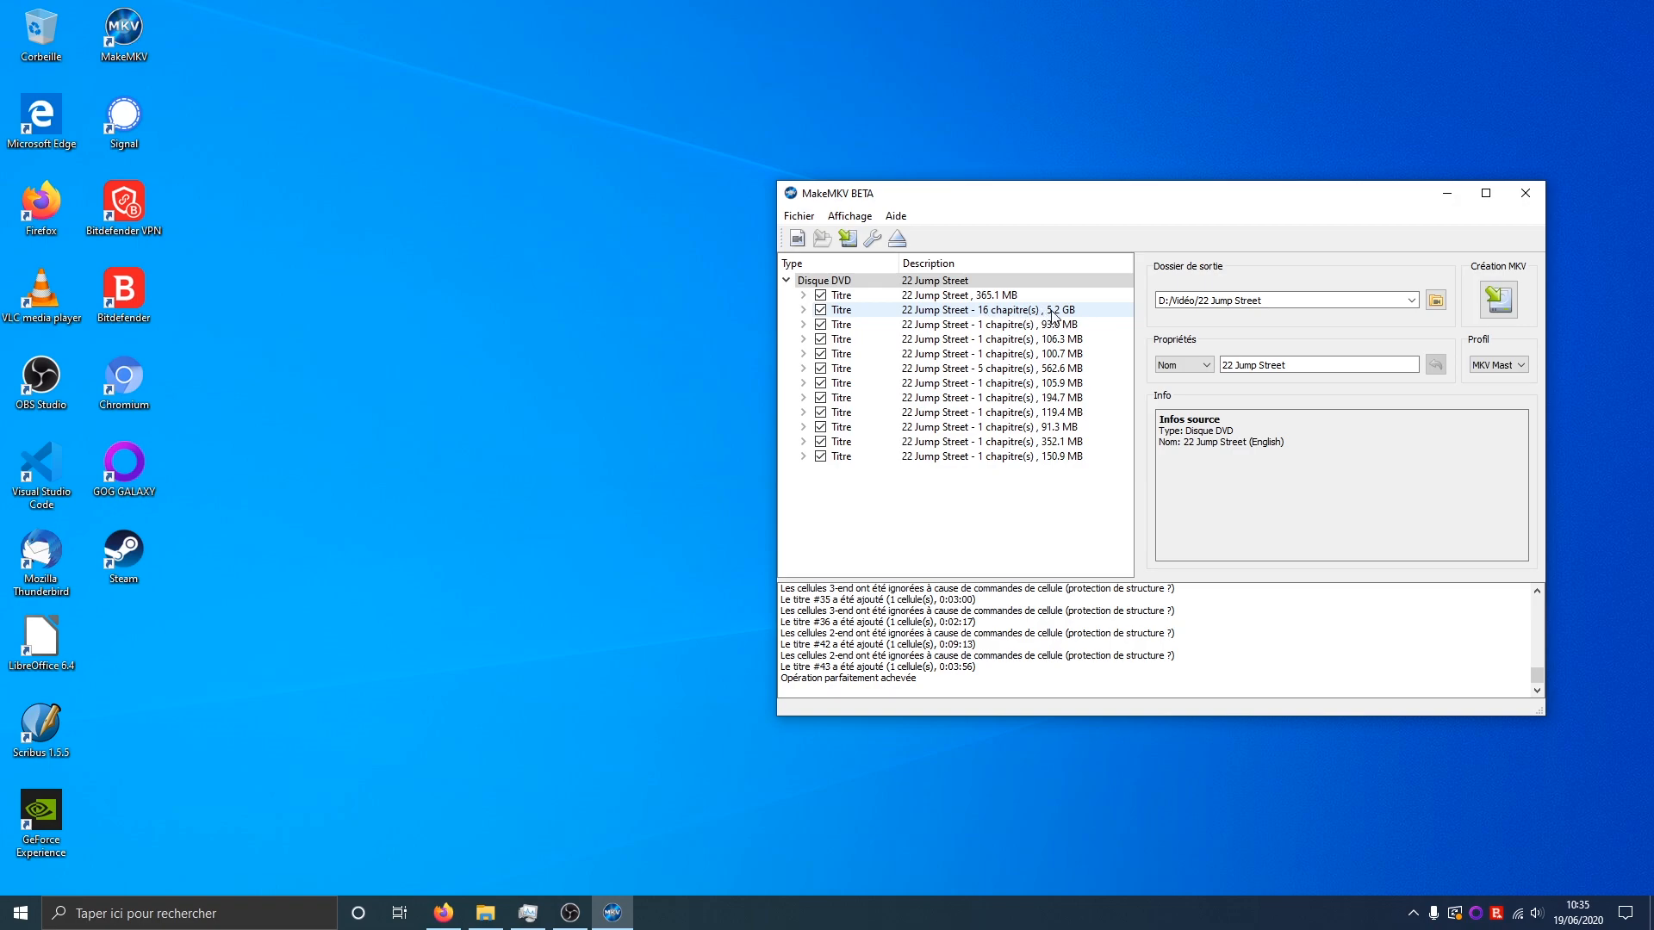
Expand the 16-chapter, 5.2 GB title and include its English, German, Spanish and stereo English audio tracks and its unselected subtitles
left_click(804, 310)
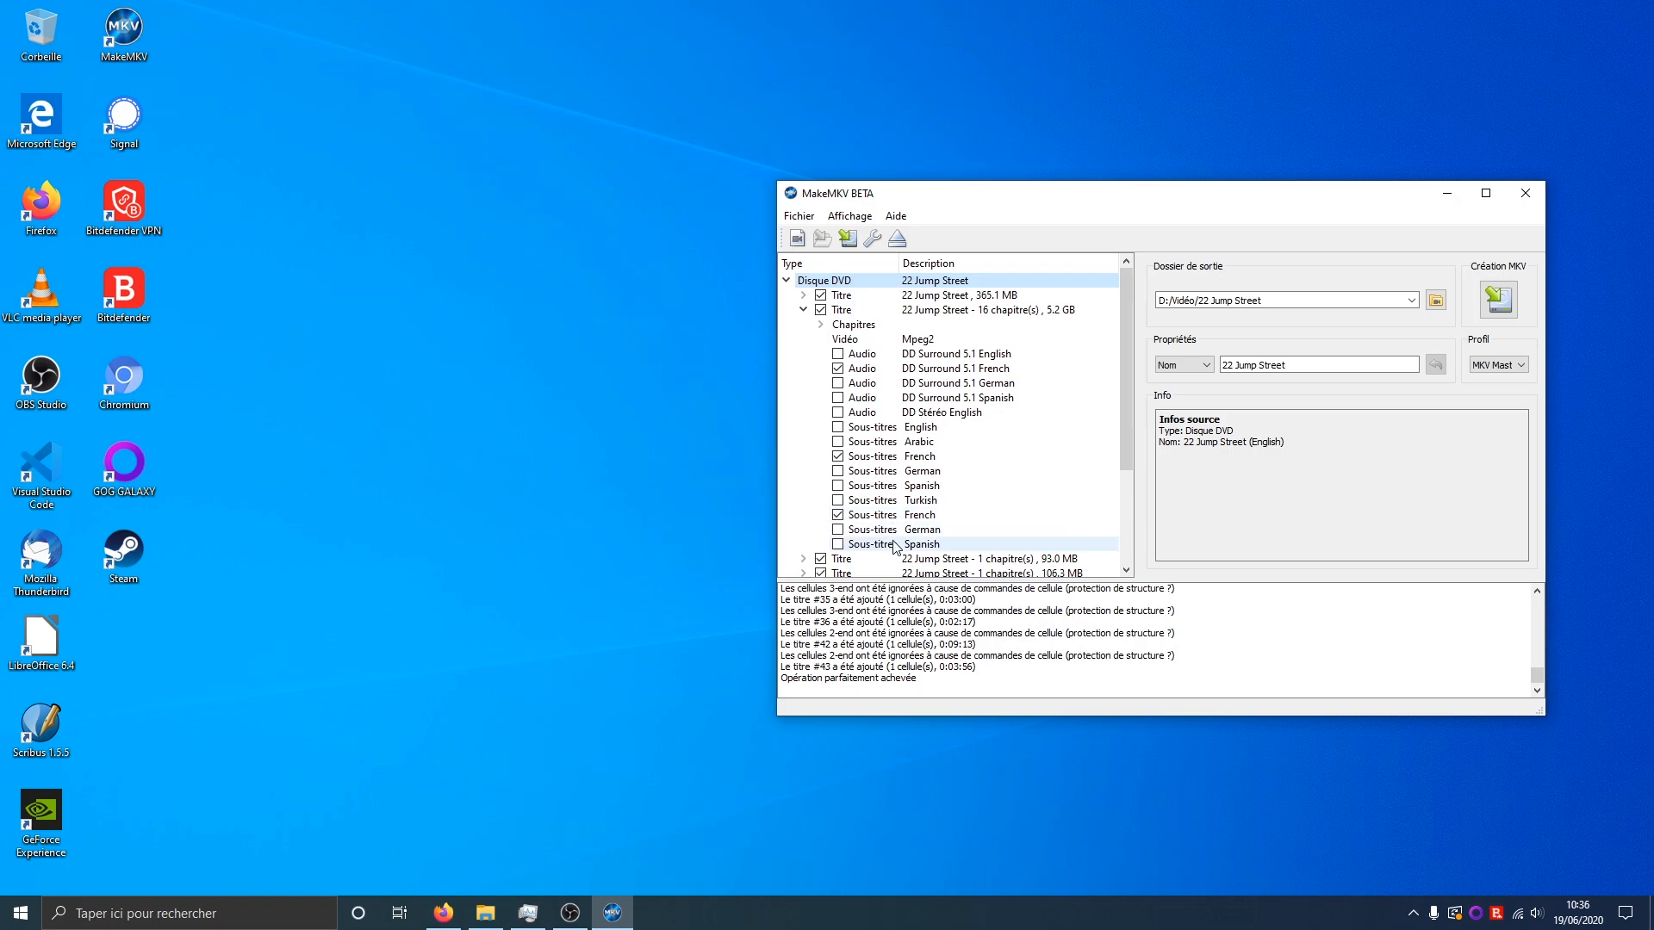
left_click(837, 354)
left_click(839, 384)
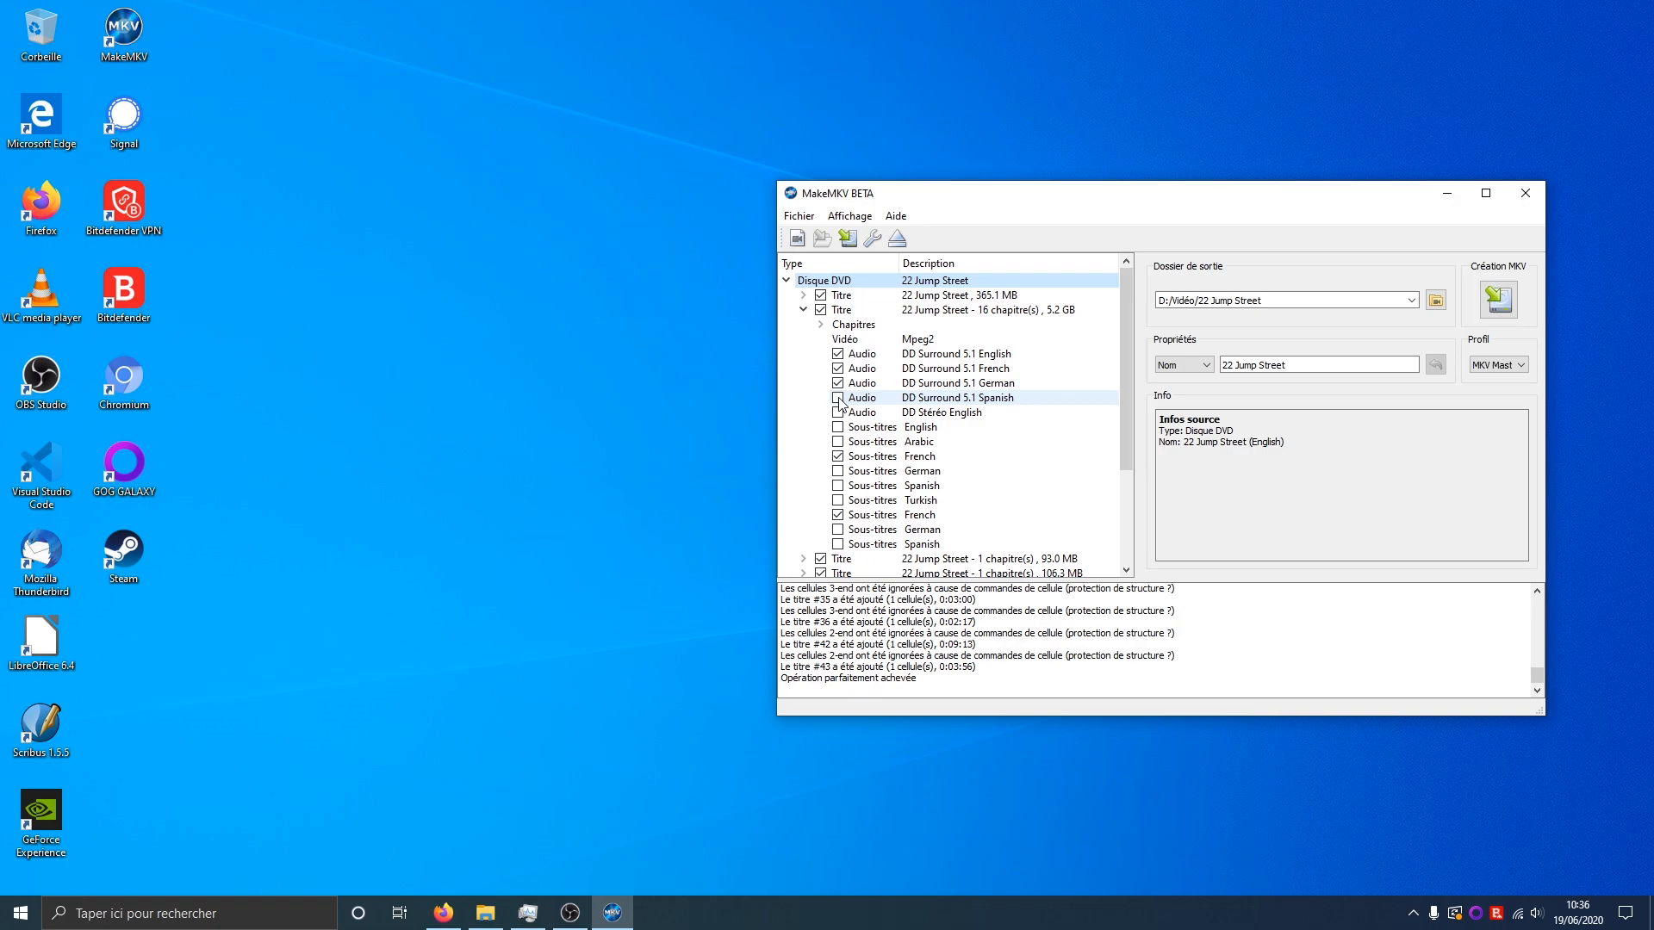
left_click(838, 398)
left_click(838, 413)
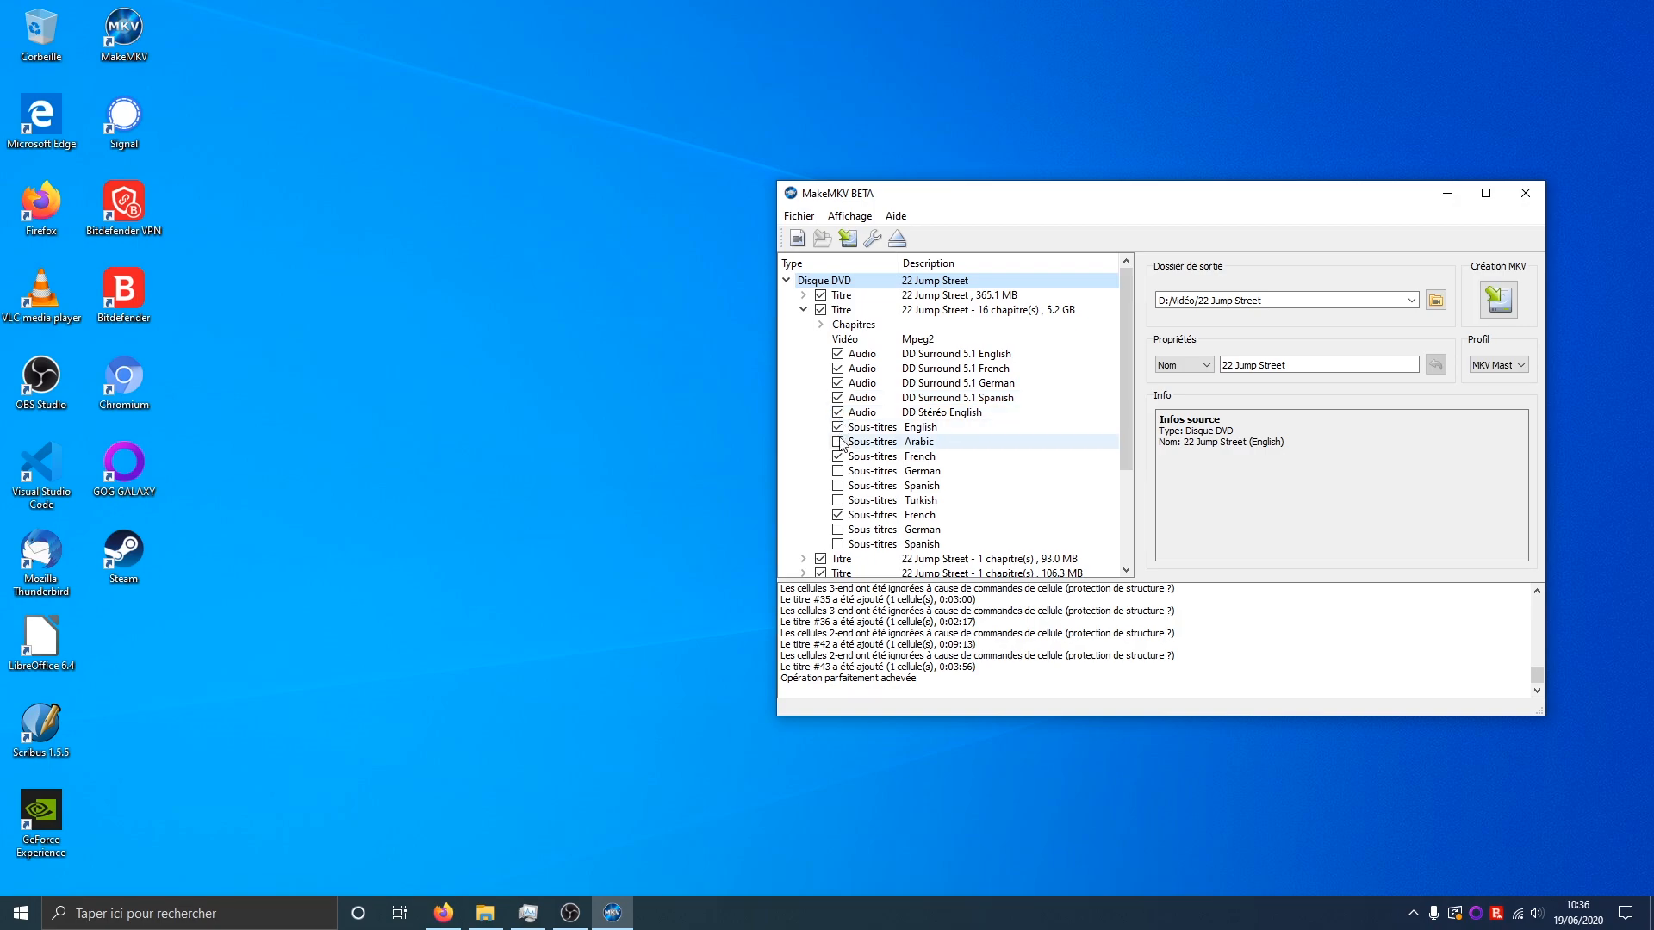
left_click(838, 427)
left_click(846, 471)
Expand the disc's other titles and include all of their unselected audio and subtitle tracks
left_click(803, 310)
left_click(804, 457)
left_click(804, 442)
left_click(804, 427)
left_click(804, 412)
left_click(803, 398)
left_click(804, 384)
left_click(804, 369)
left_click(803, 354)
left_click(838, 383)
left_click(838, 412)
left_click(838, 427)
left_click(803, 339)
left_click(804, 325)
left_click(803, 310)
left_click(804, 295)
Collapse every expanded title under the DVD, from the 365.1 MB one down to the 150.9 MB one
left_click(804, 295)
left_click(803, 310)
left_click(803, 324)
left_click(804, 339)
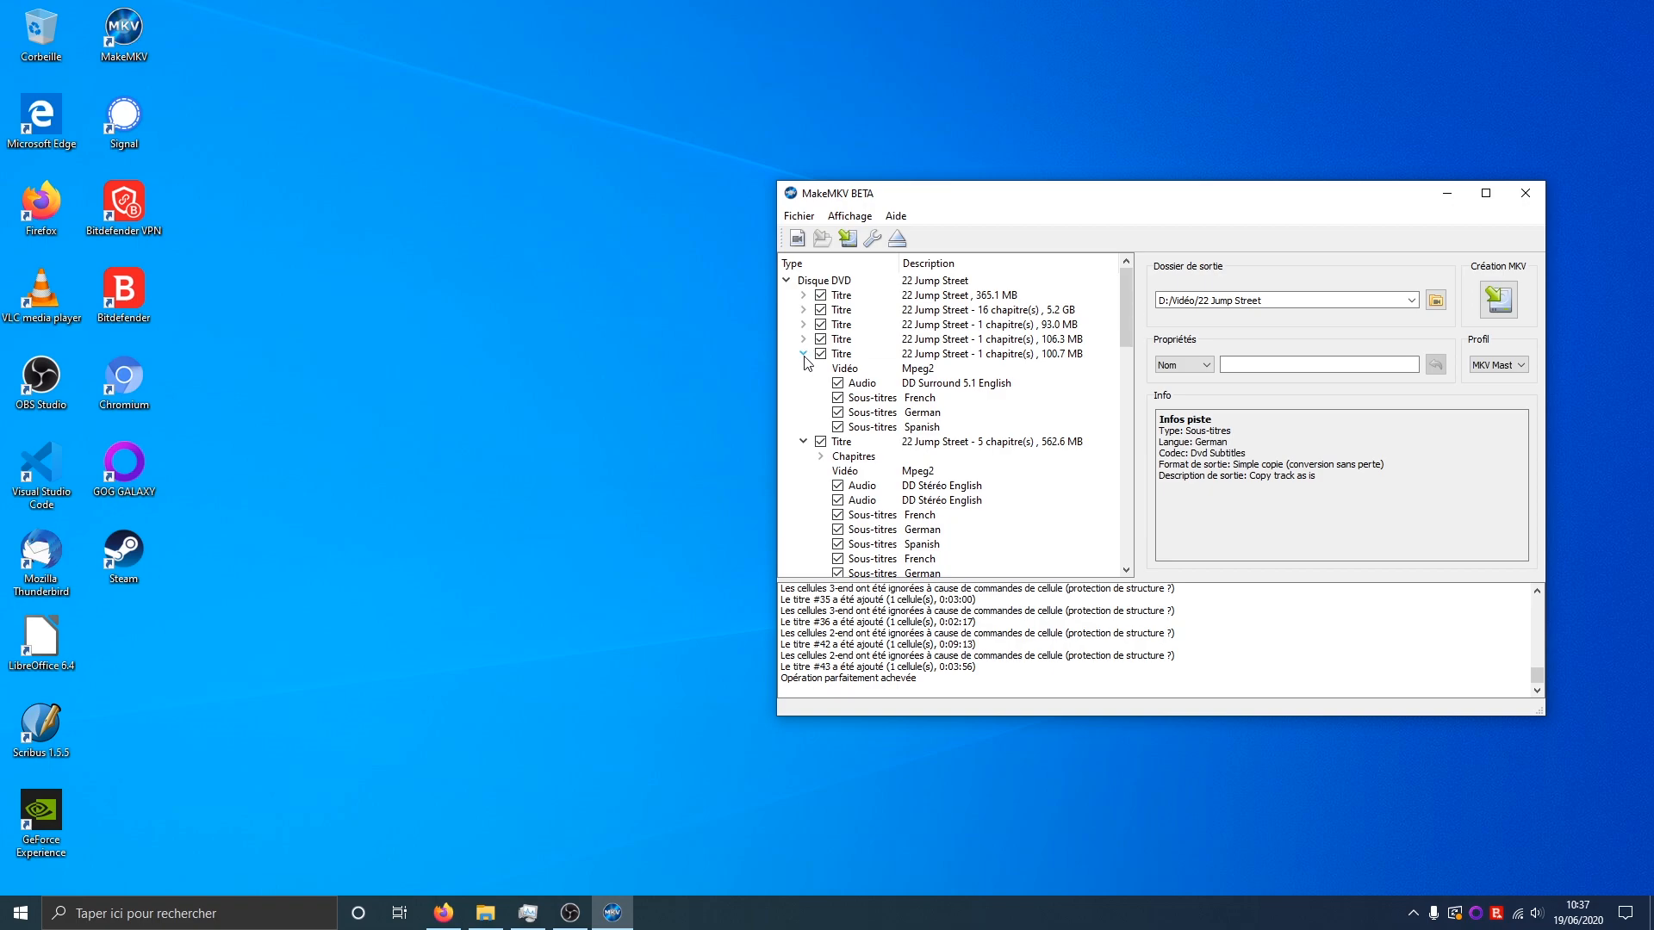
left_click(804, 354)
left_click(803, 369)
left_click(804, 383)
left_click(803, 398)
left_click(805, 413)
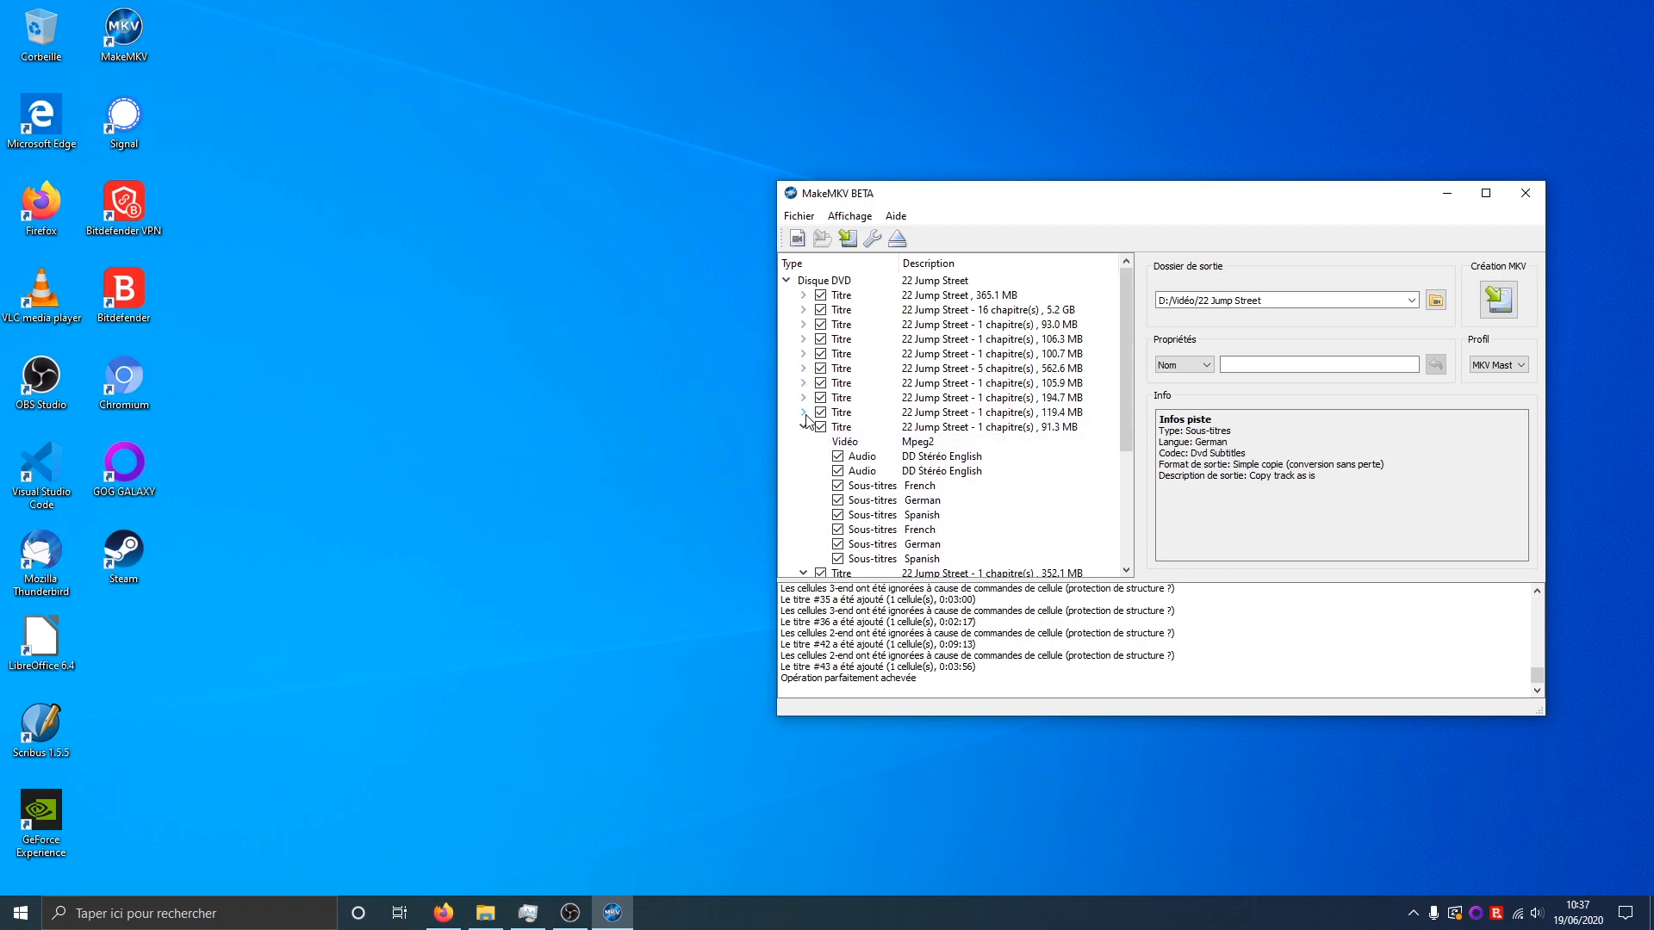
left_click(805, 427)
left_click(805, 441)
left_click(804, 456)
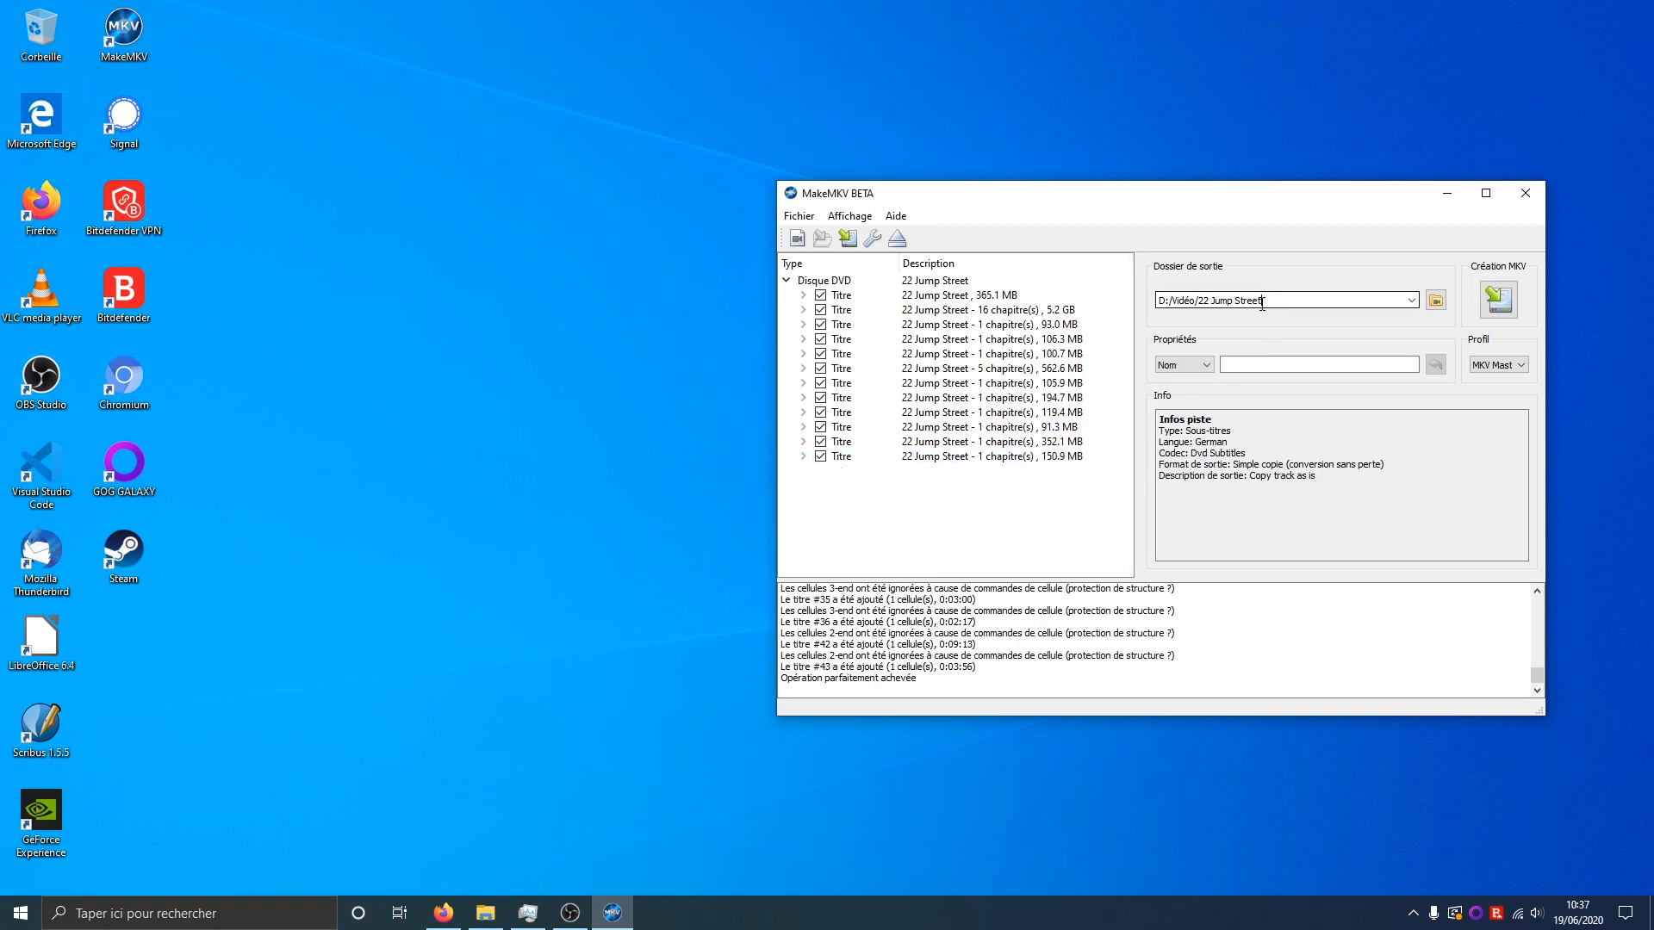
Switch to File Explorer, go up to the FILM folder in the FREENAS public share, and shrink the window
left_click_drag(1270, 301, 1155, 308)
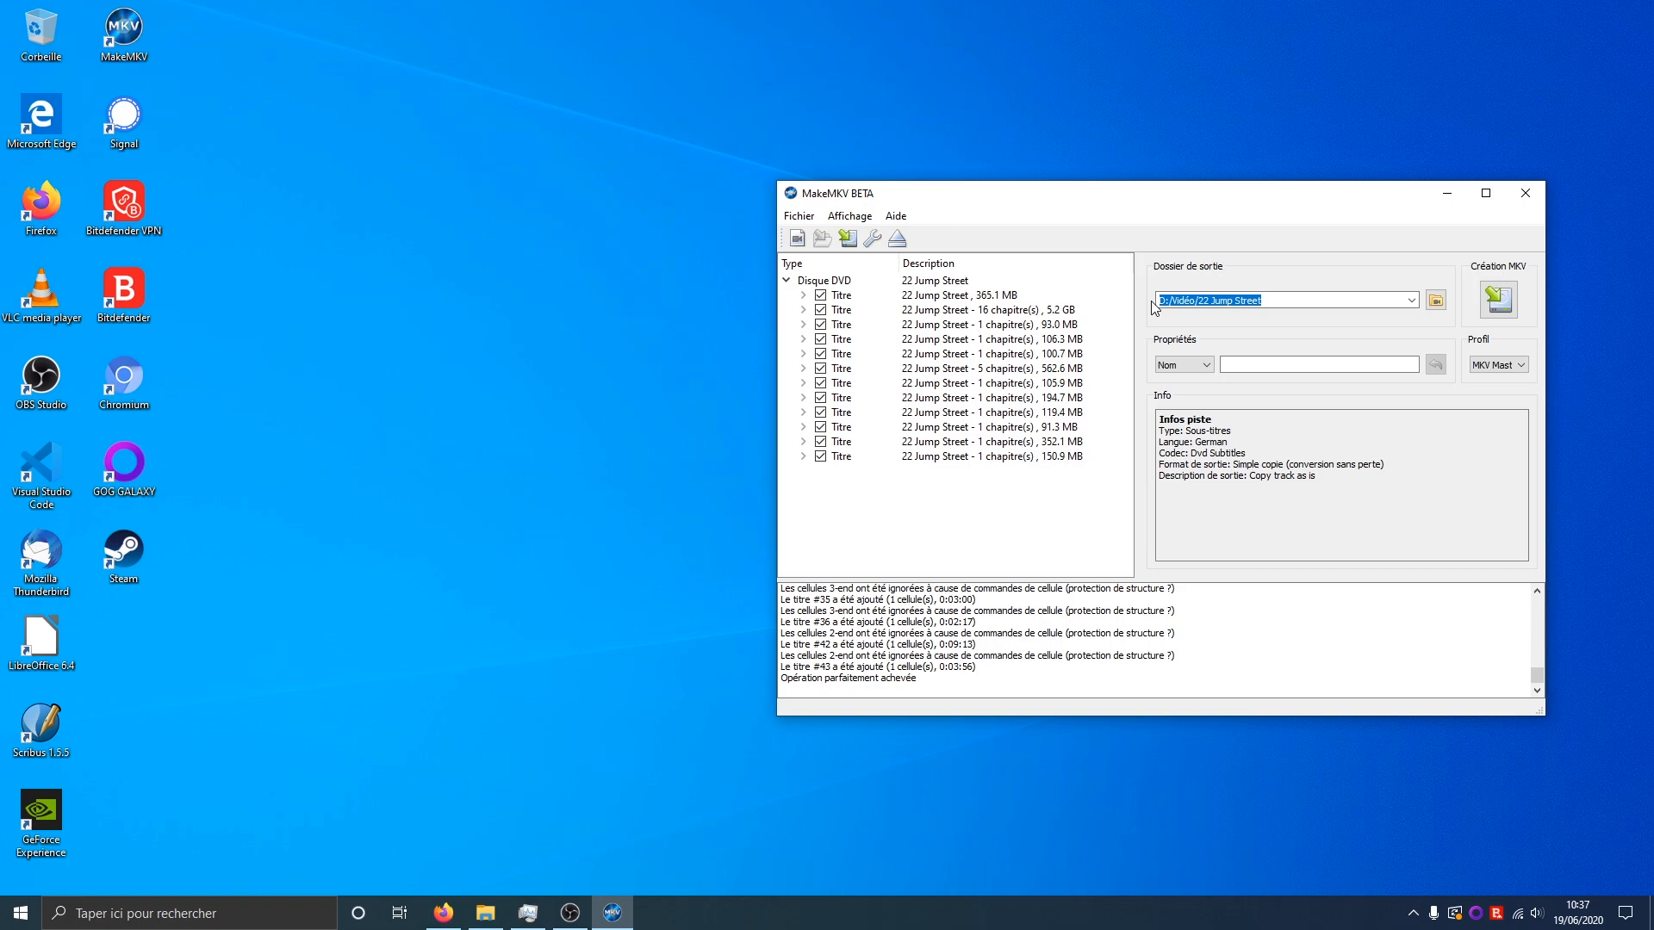
left_click(491, 922)
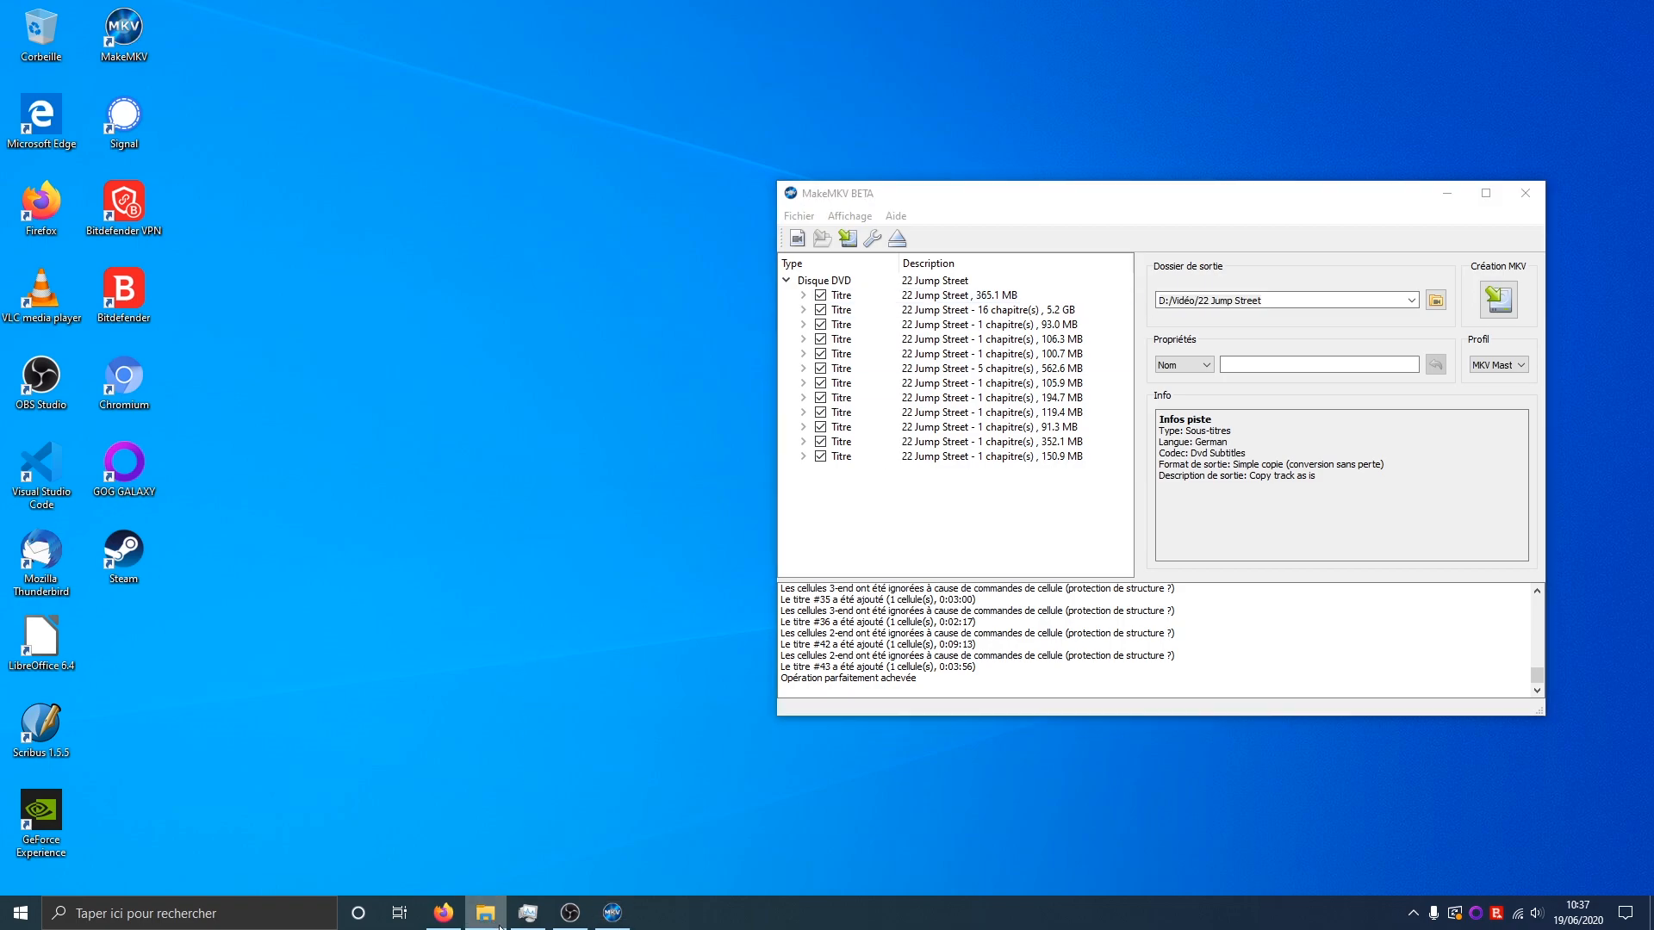
left_click_drag(1653, 50, 741, 0)
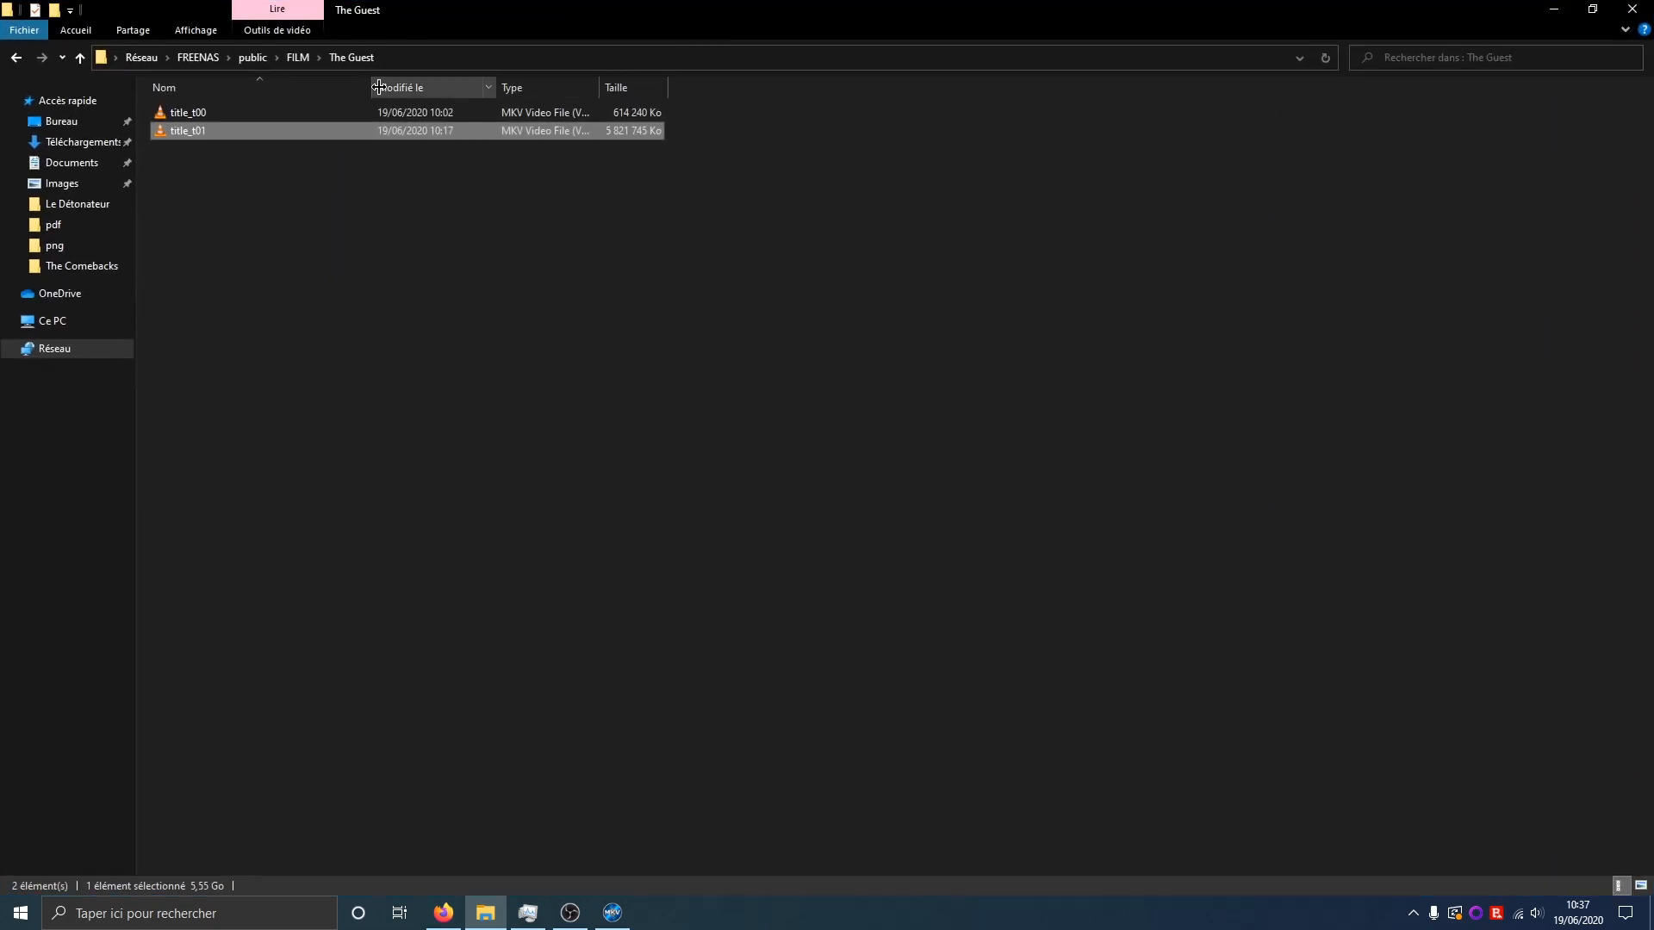
left_click(294, 57)
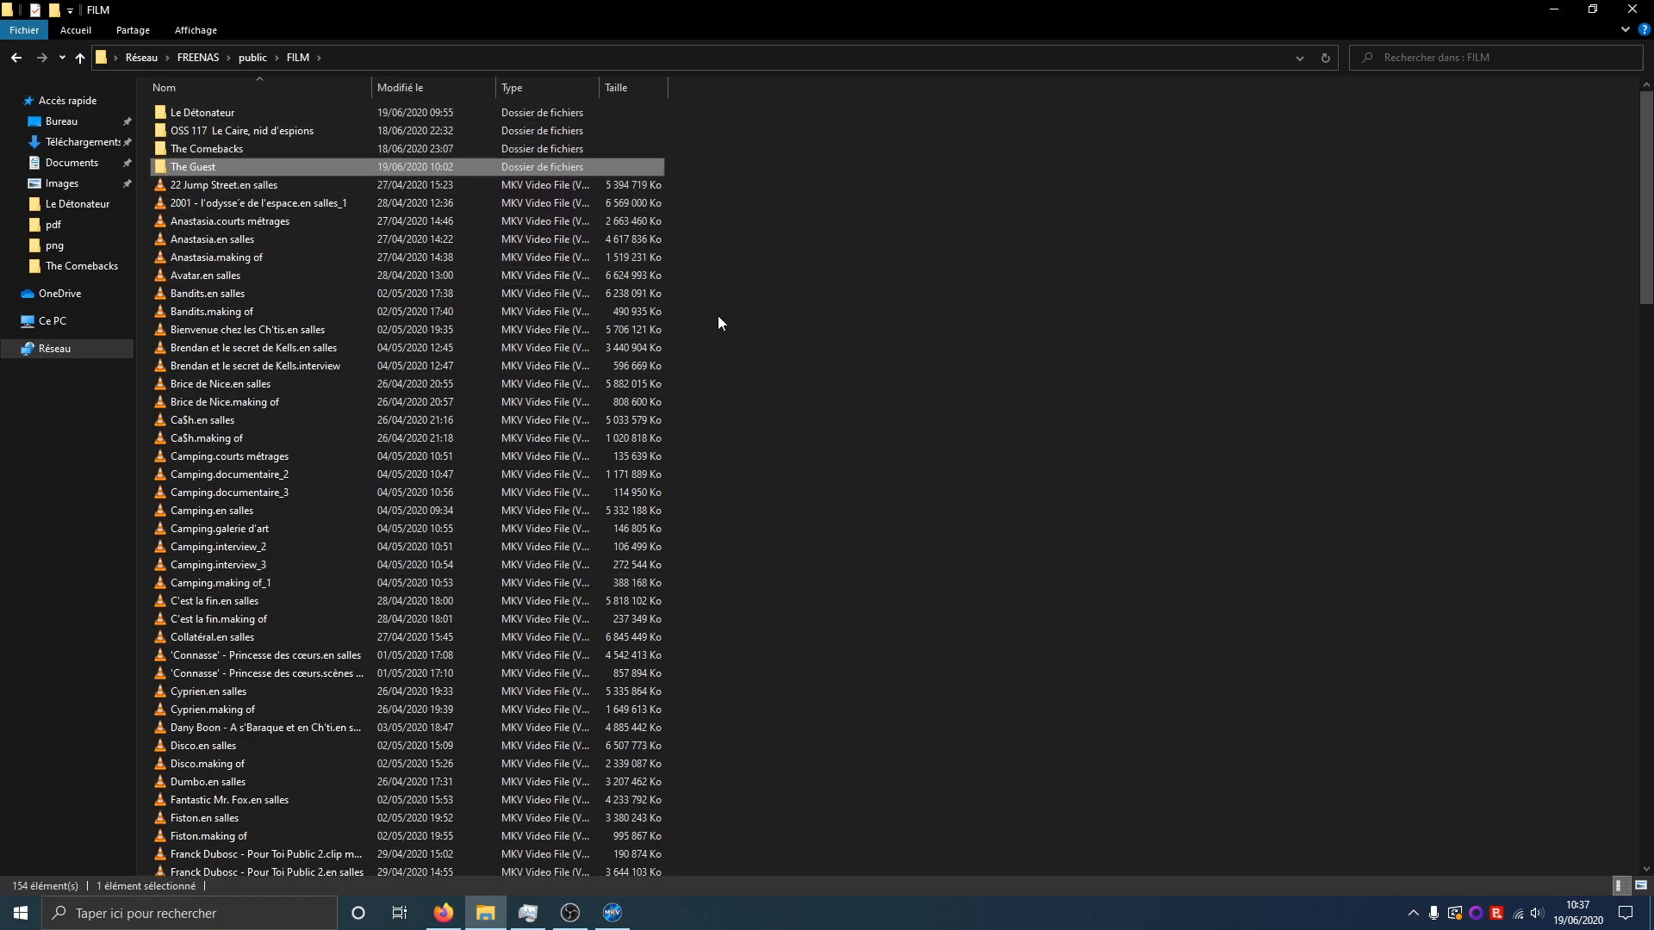
left_click_drag(942, 14, 891, 178)
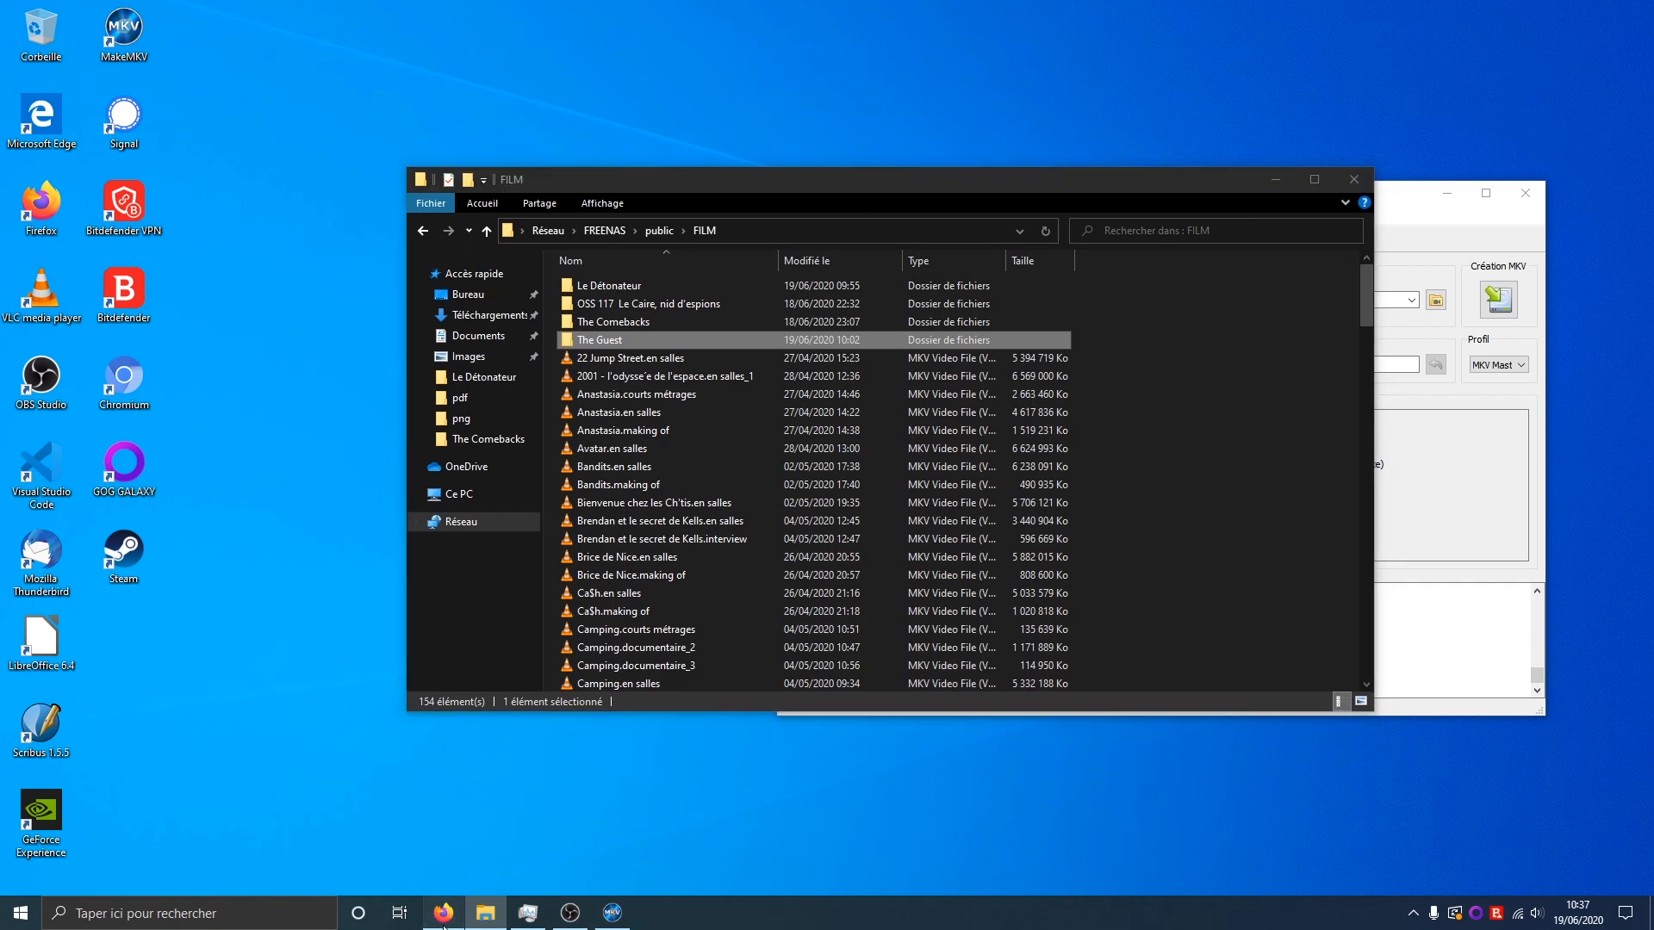
Switch to Firefox and search the web for "22 jump stret" in a new tab
left_click(444, 911)
left_click(208, 13)
type("2")
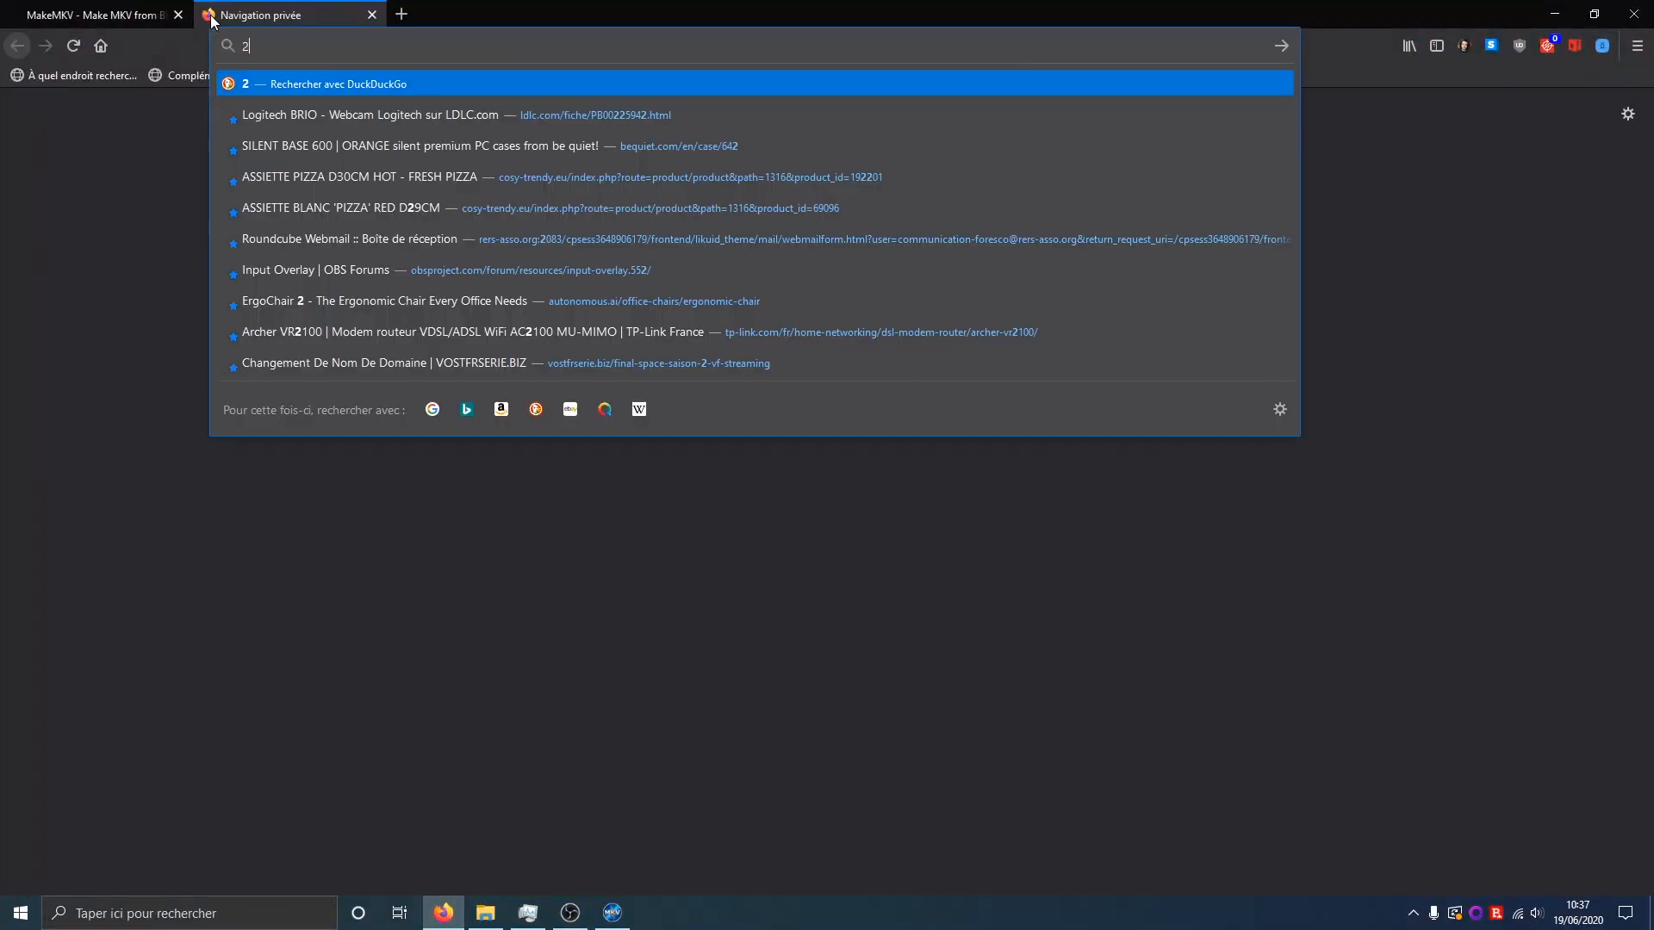
type("2 ju")
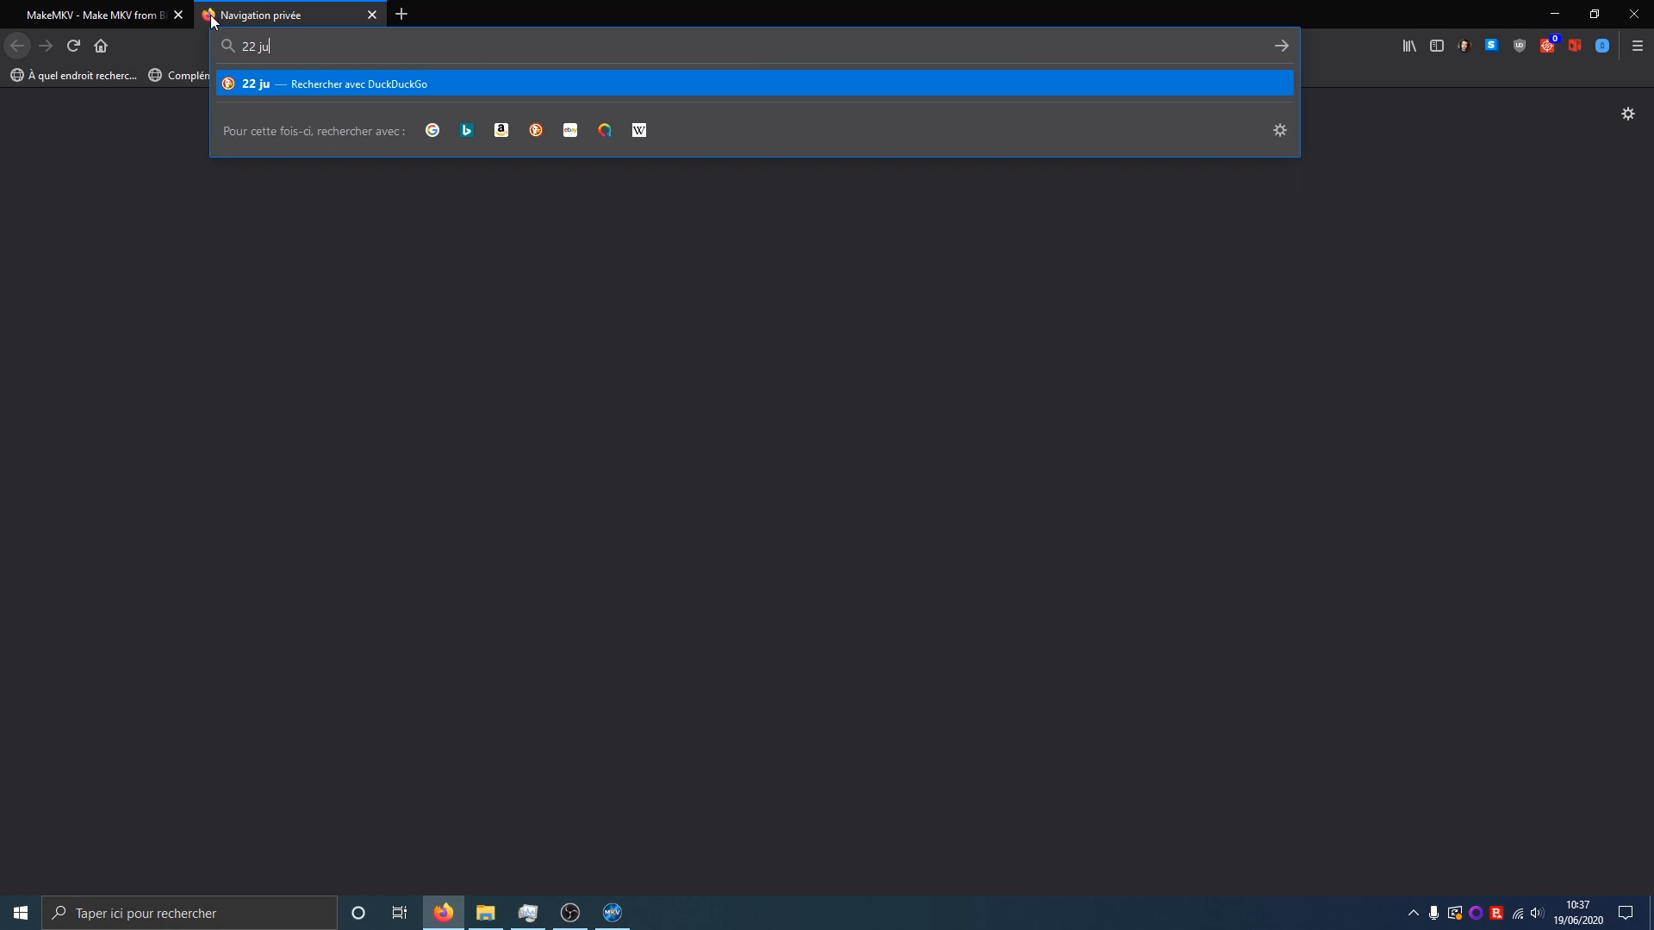
type("mp stret")
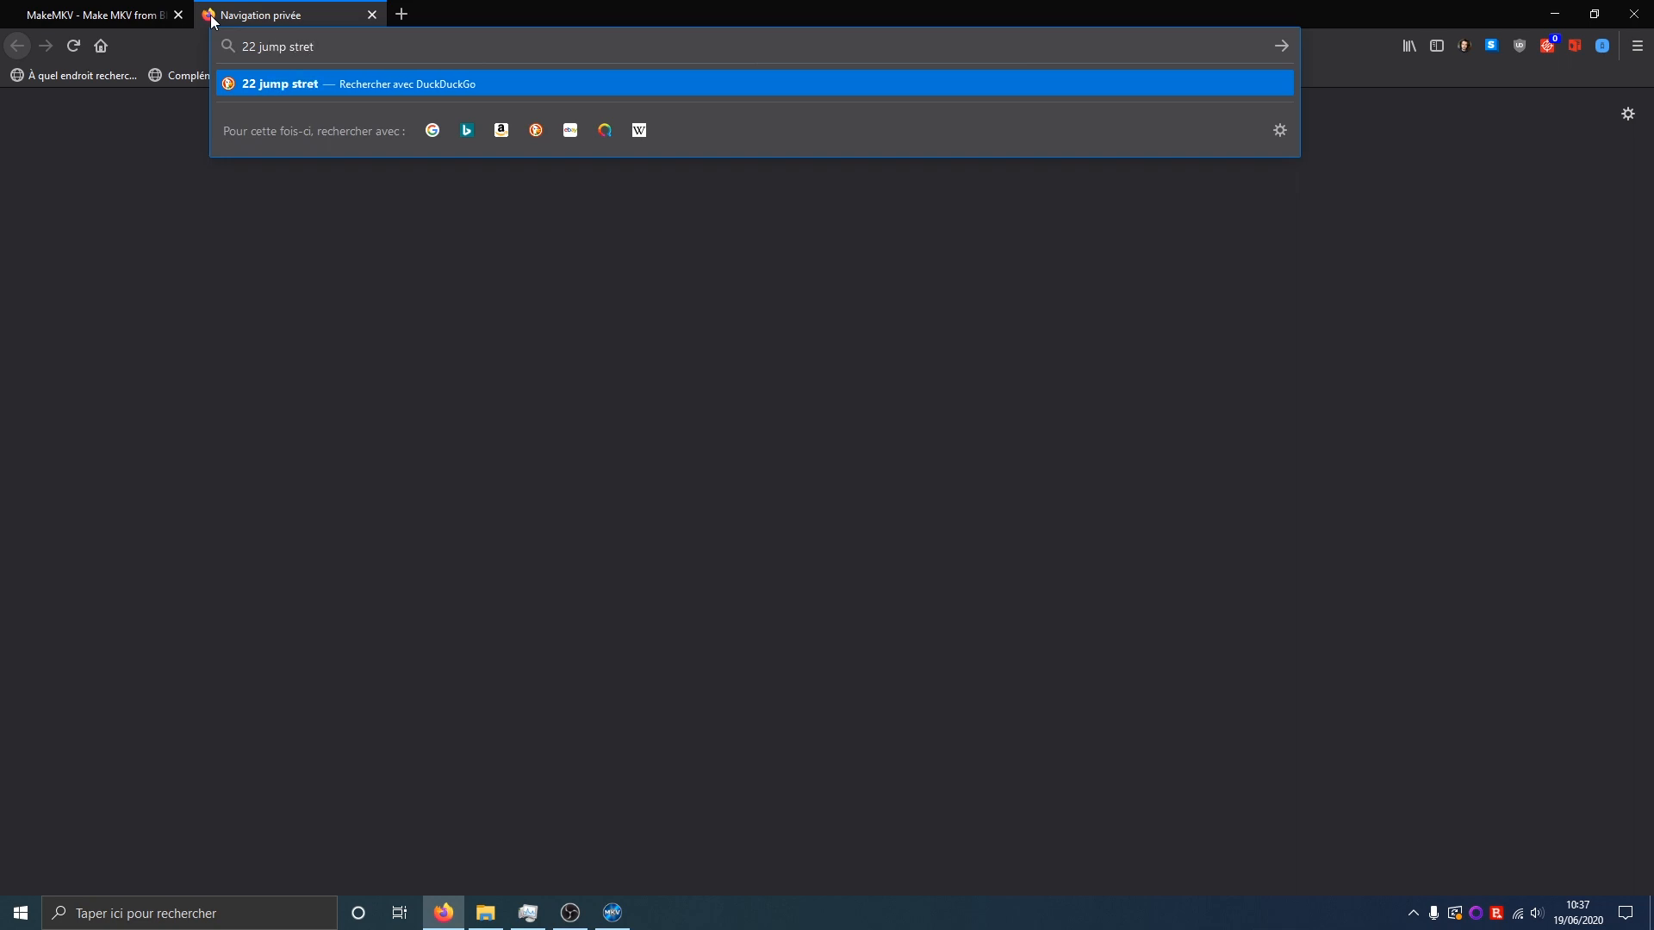
key("Return")
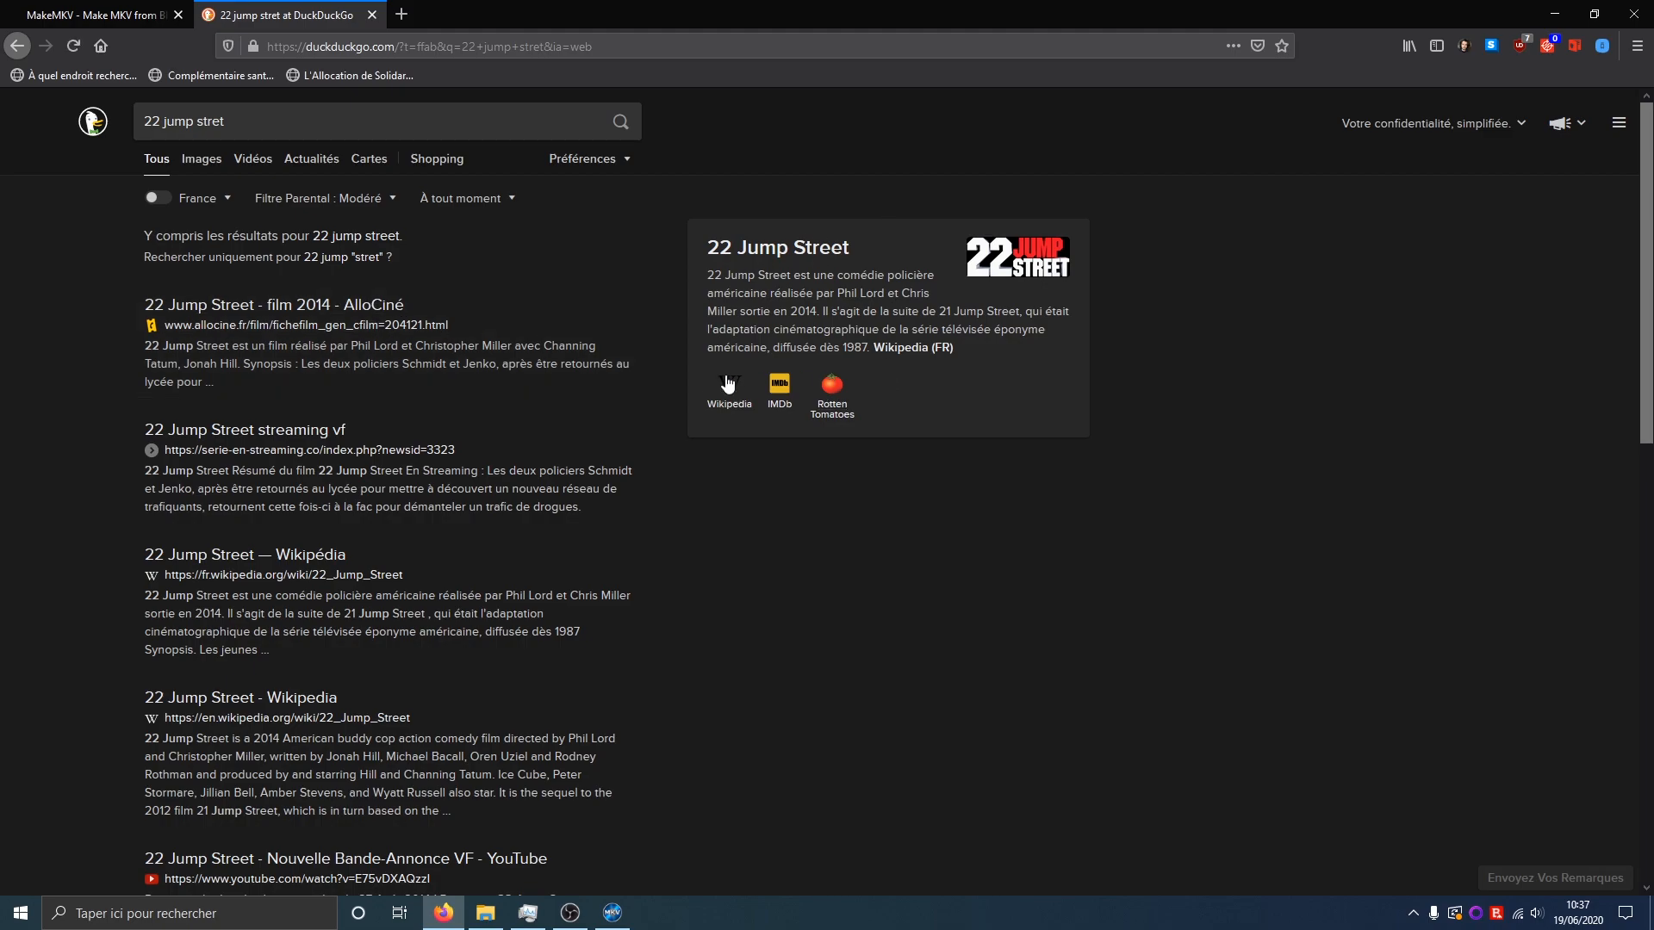
Open the film's Wikipedia article from the search results and copy its title, 22 Jump Street
left_click(732, 381)
left_click_drag(185, 195, 342, 190)
key("ctrl+c")
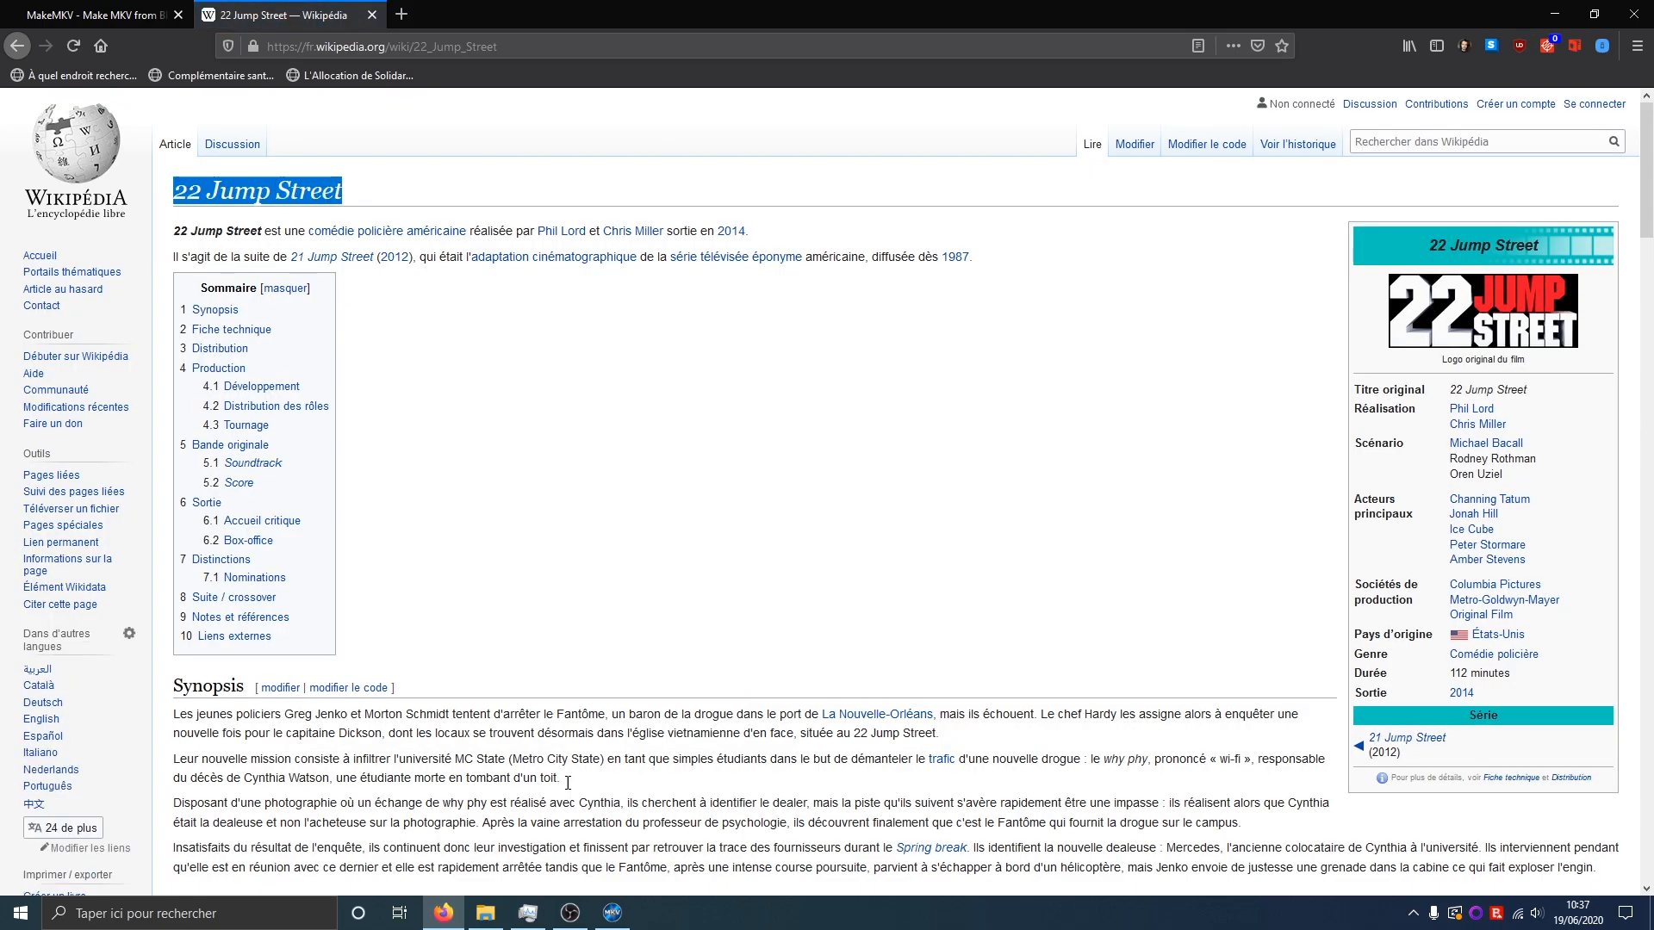
Create a folder named 22 Jump Street in the FILM folder using the copied title, and refresh the listing
left_click(486, 913)
right_click(1186, 365)
mouse_move(1273, 550)
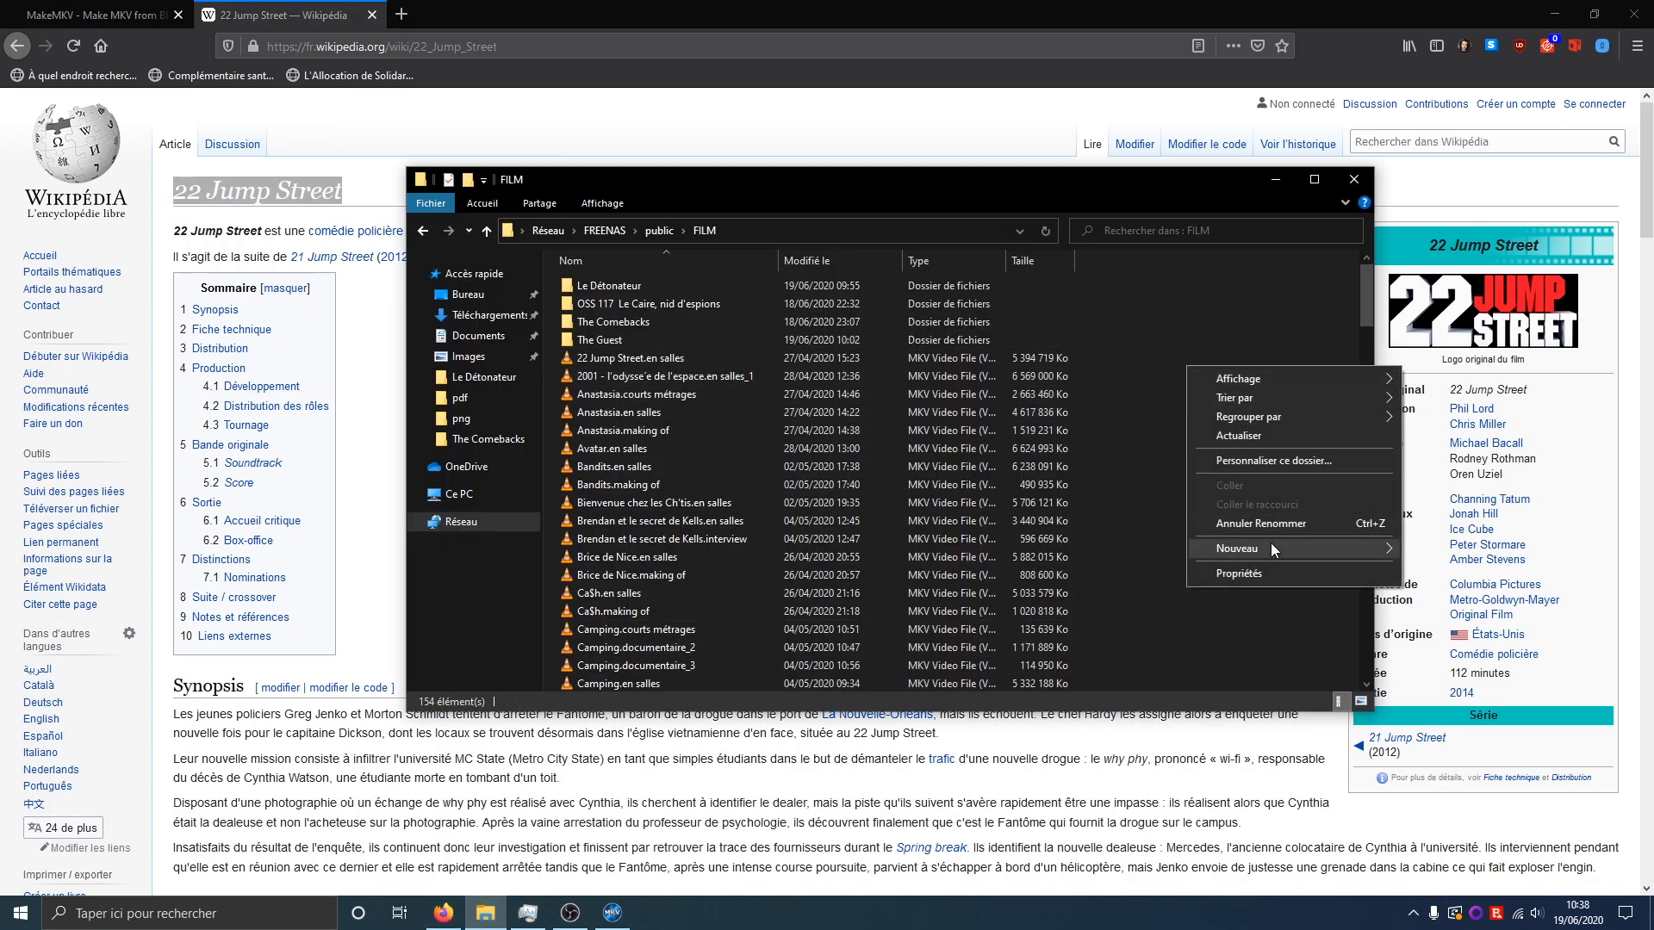
left_click(1494, 551)
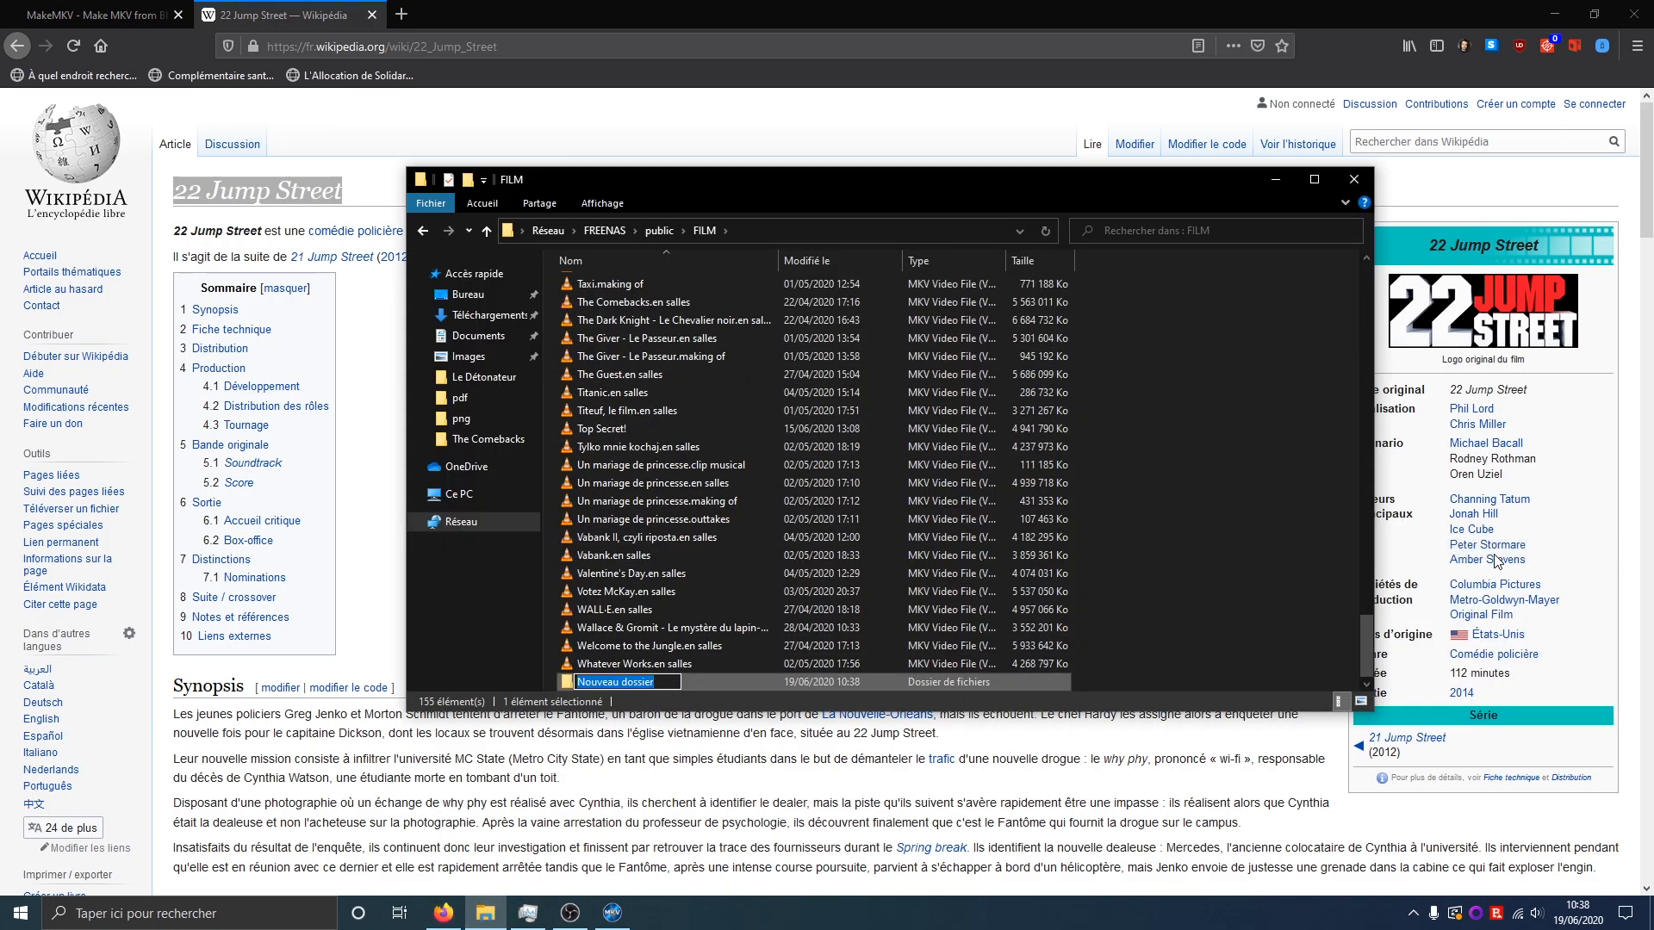
key("ctrl+v")
key("Return")
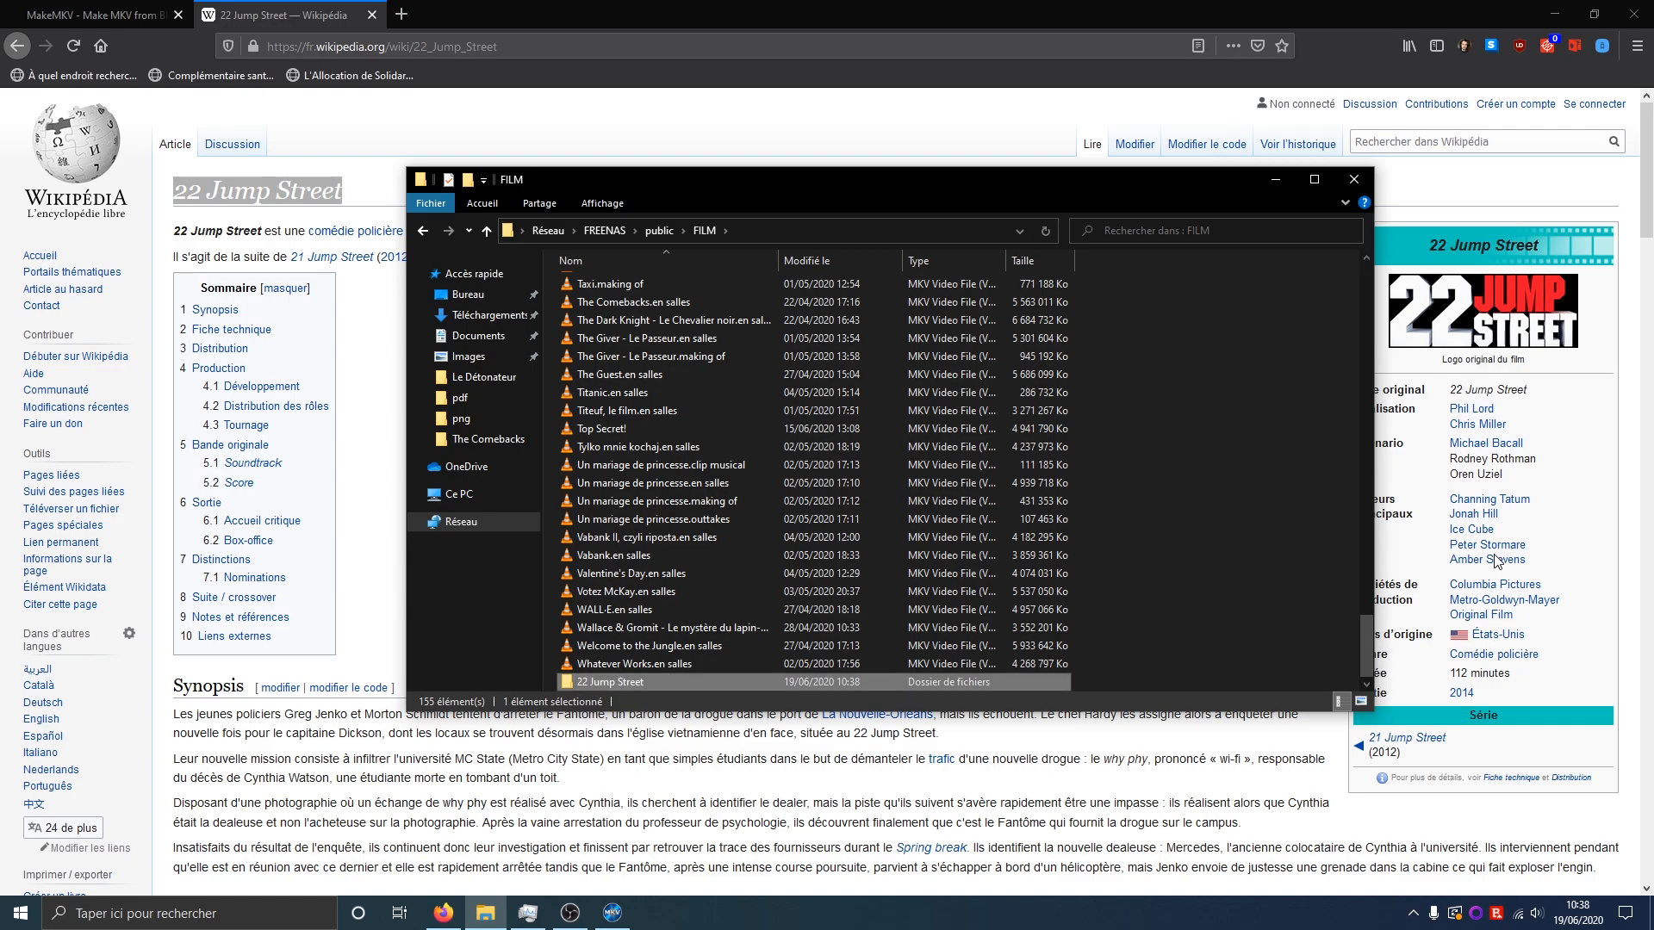
left_click(1046, 231)
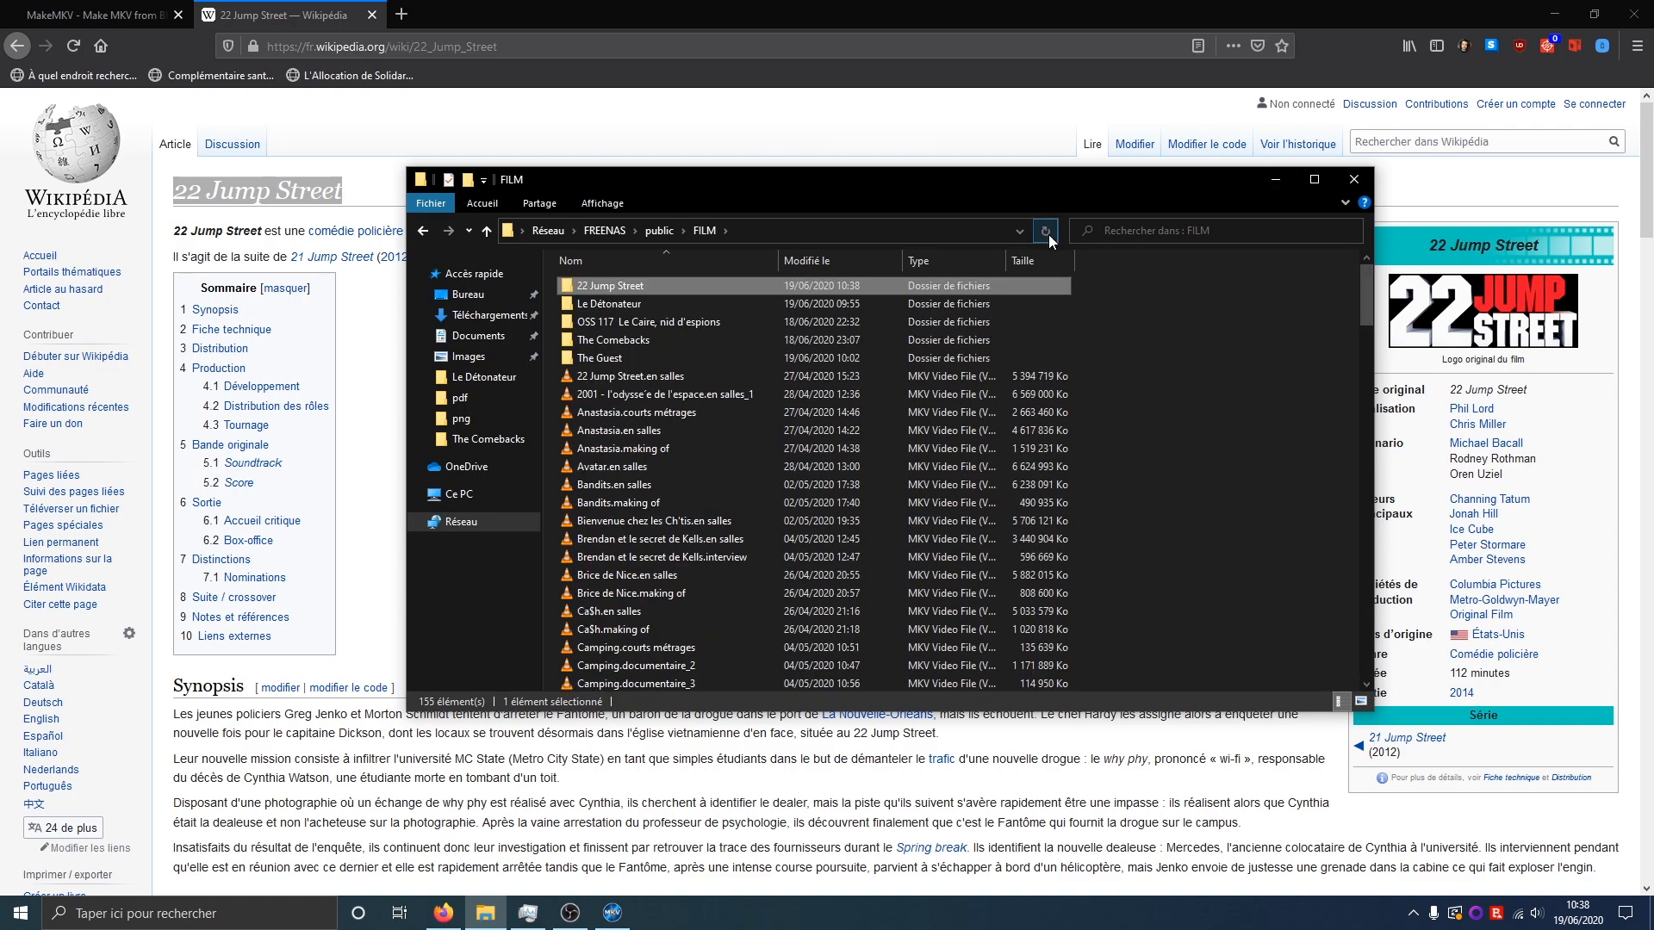
Open the new 22 Jump Street folder and copy its network path
double_click(641, 286)
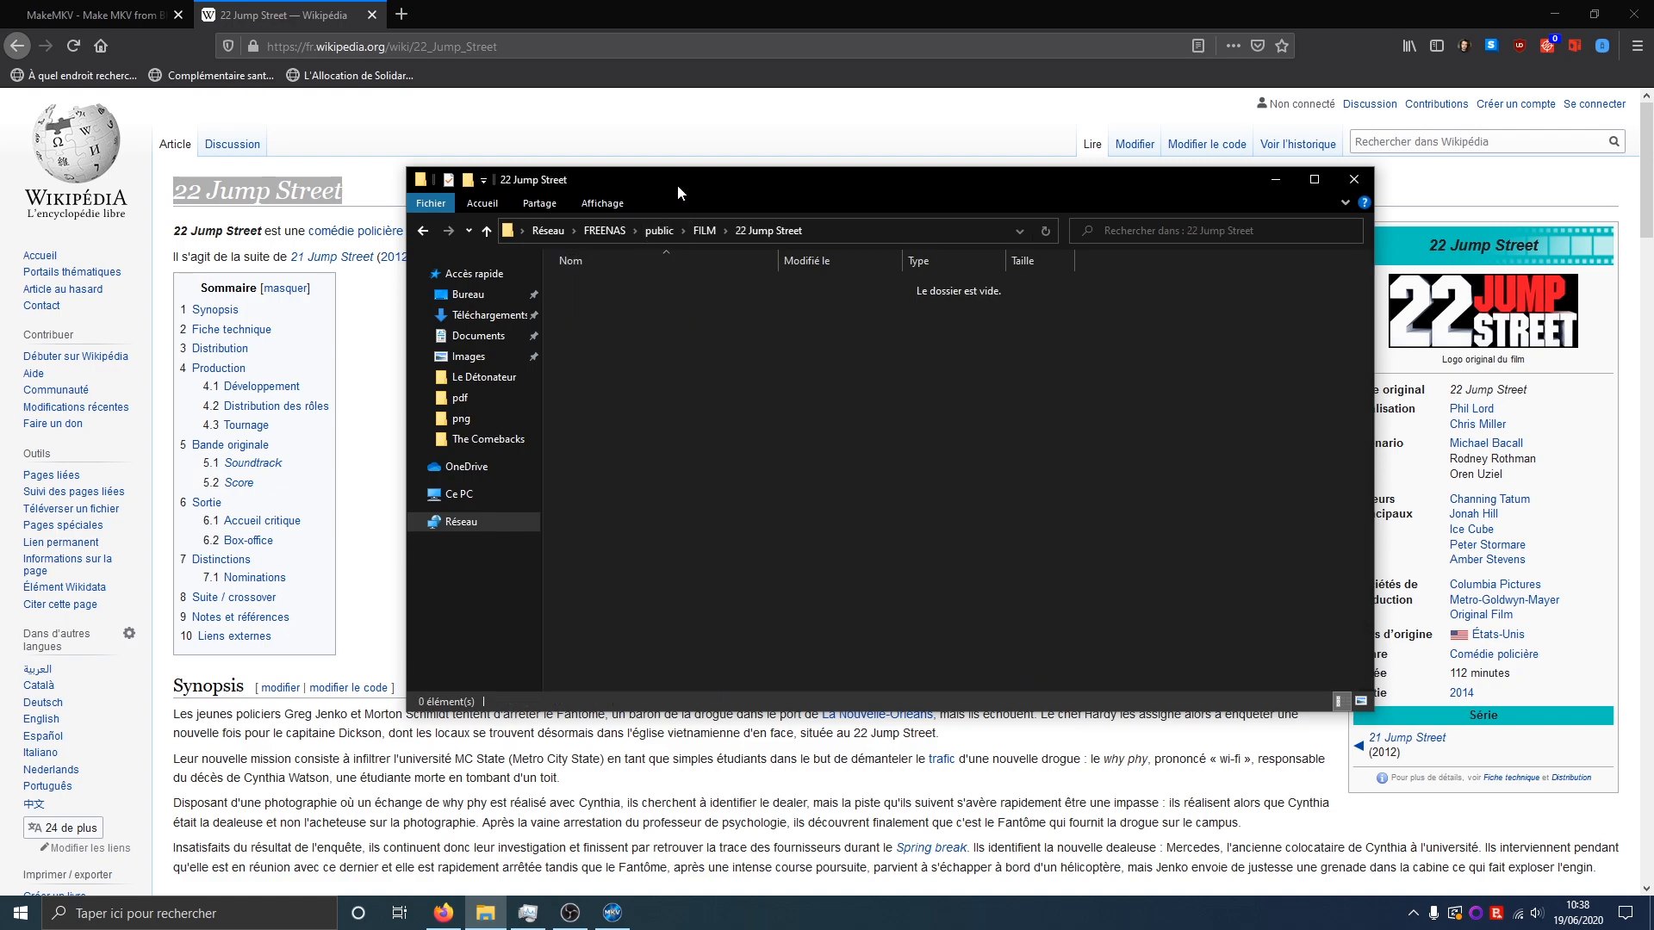
left_click(854, 227)
key("ctrl+c")
Switch to MakeMKV, set the output folder to \\Freenas\public\FILM\22 Jump Street, and move the window lower
left_click(611, 912)
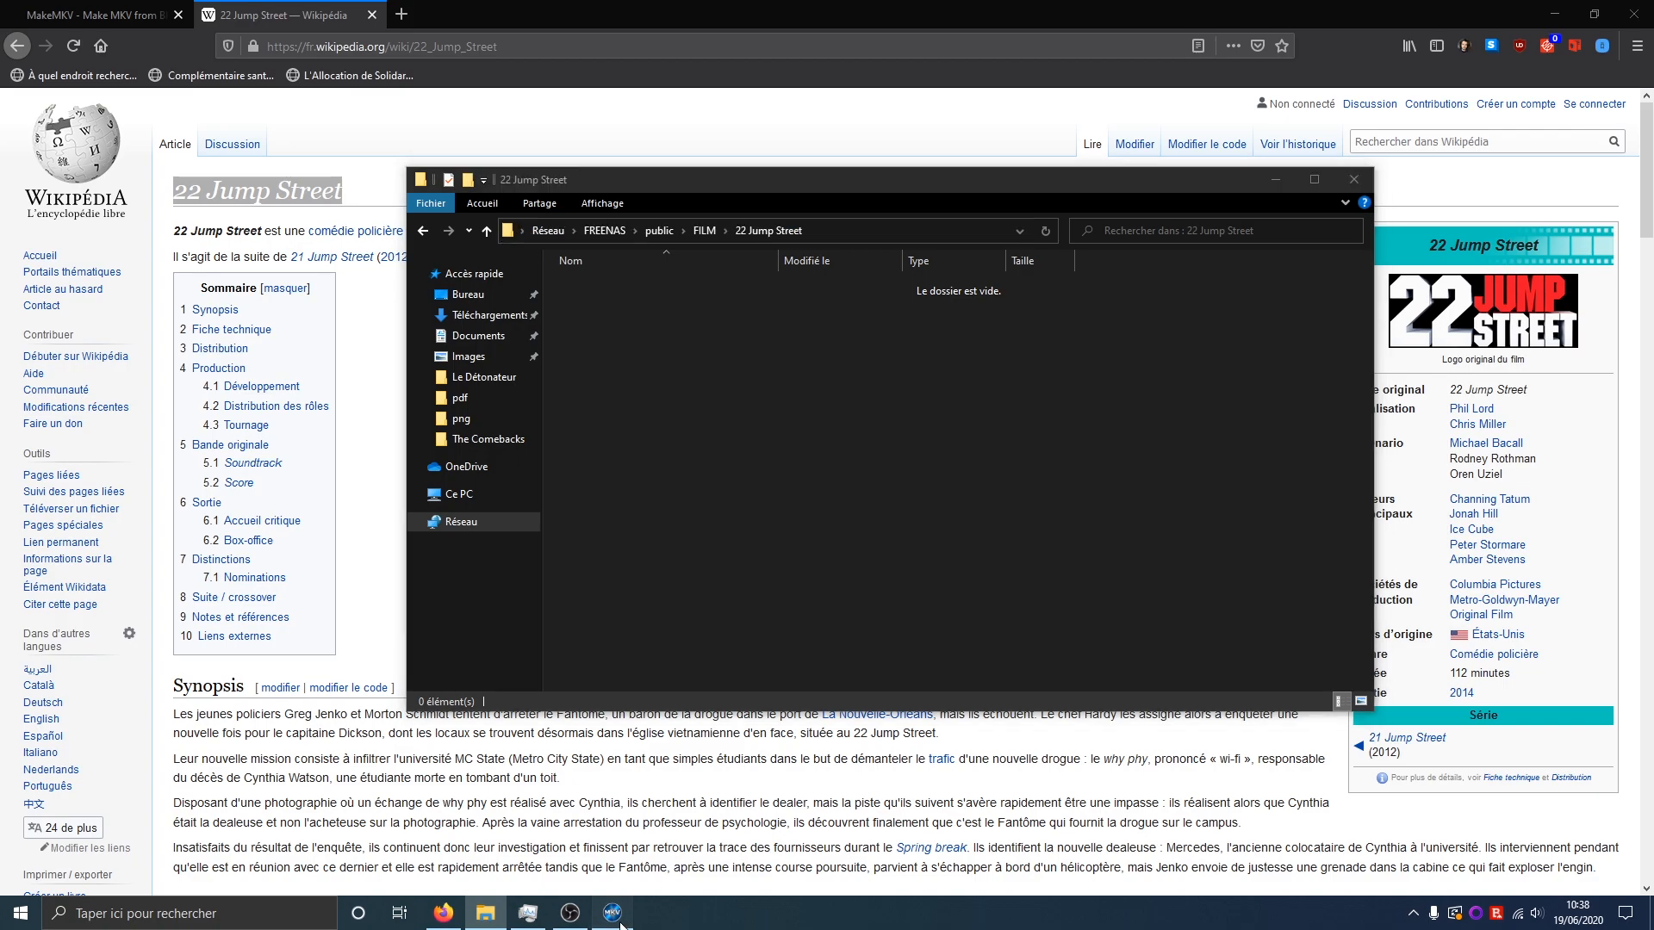
left_click_drag(1070, 197, 665, 169)
key("ctrl+v")
left_click_drag(766, 165, 819, 286)
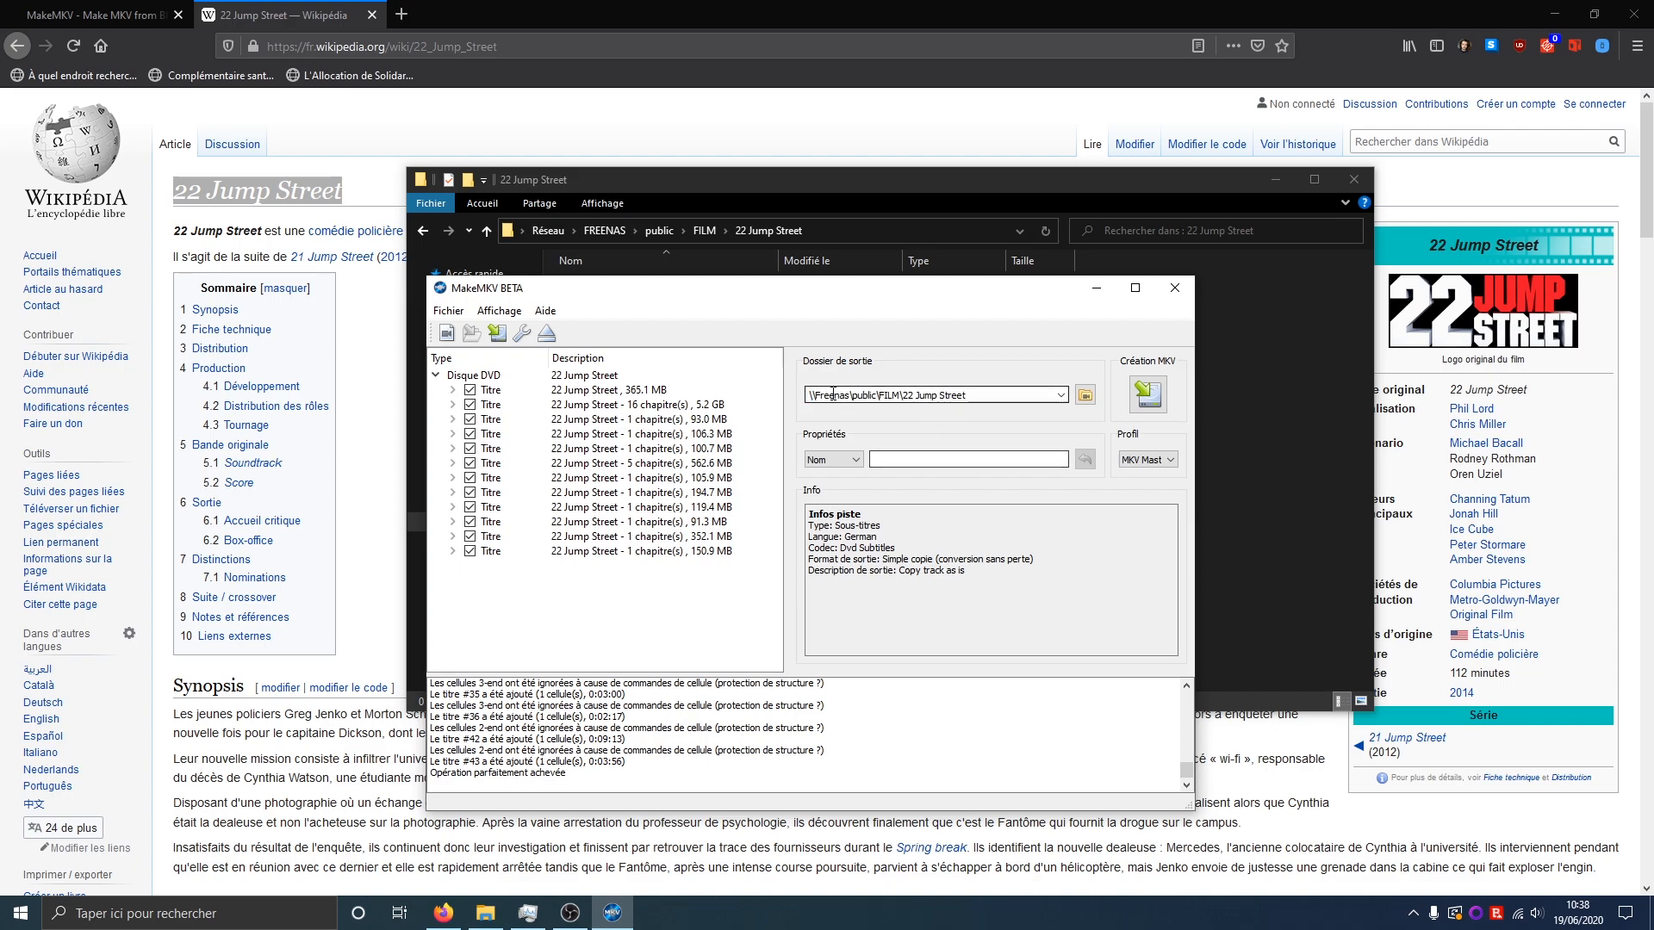
Check the output location in the folder chooser without changing it, save all selected DVD titles as MKV files, and dismiss the completion message
left_click(1084, 394)
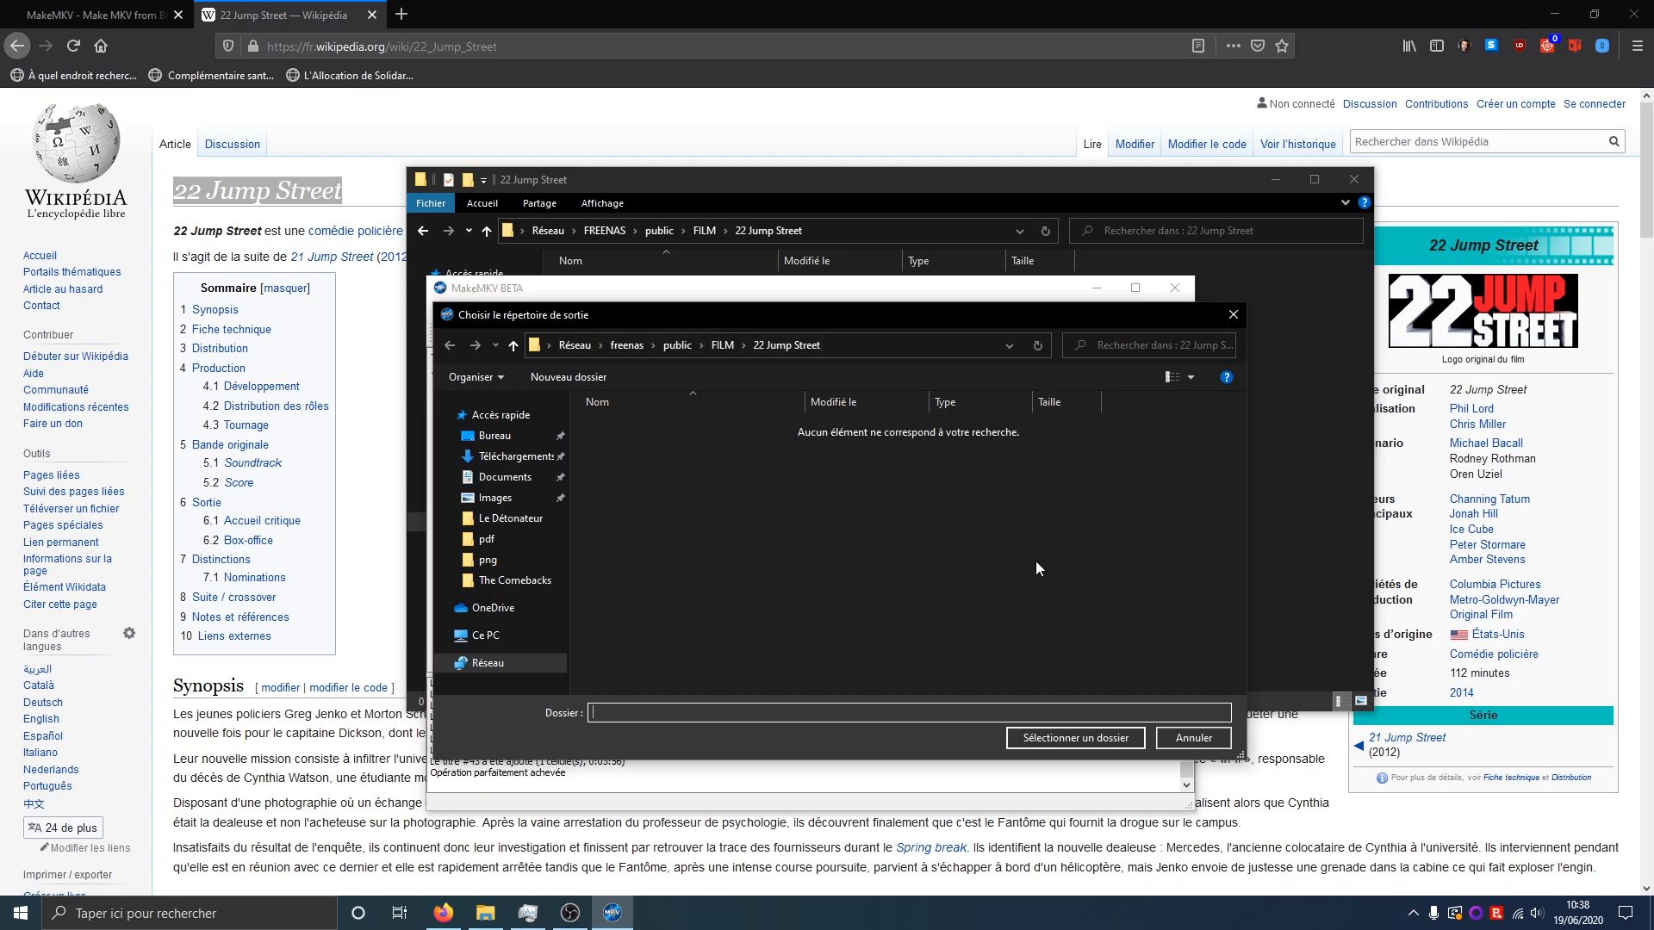
left_click(1239, 314)
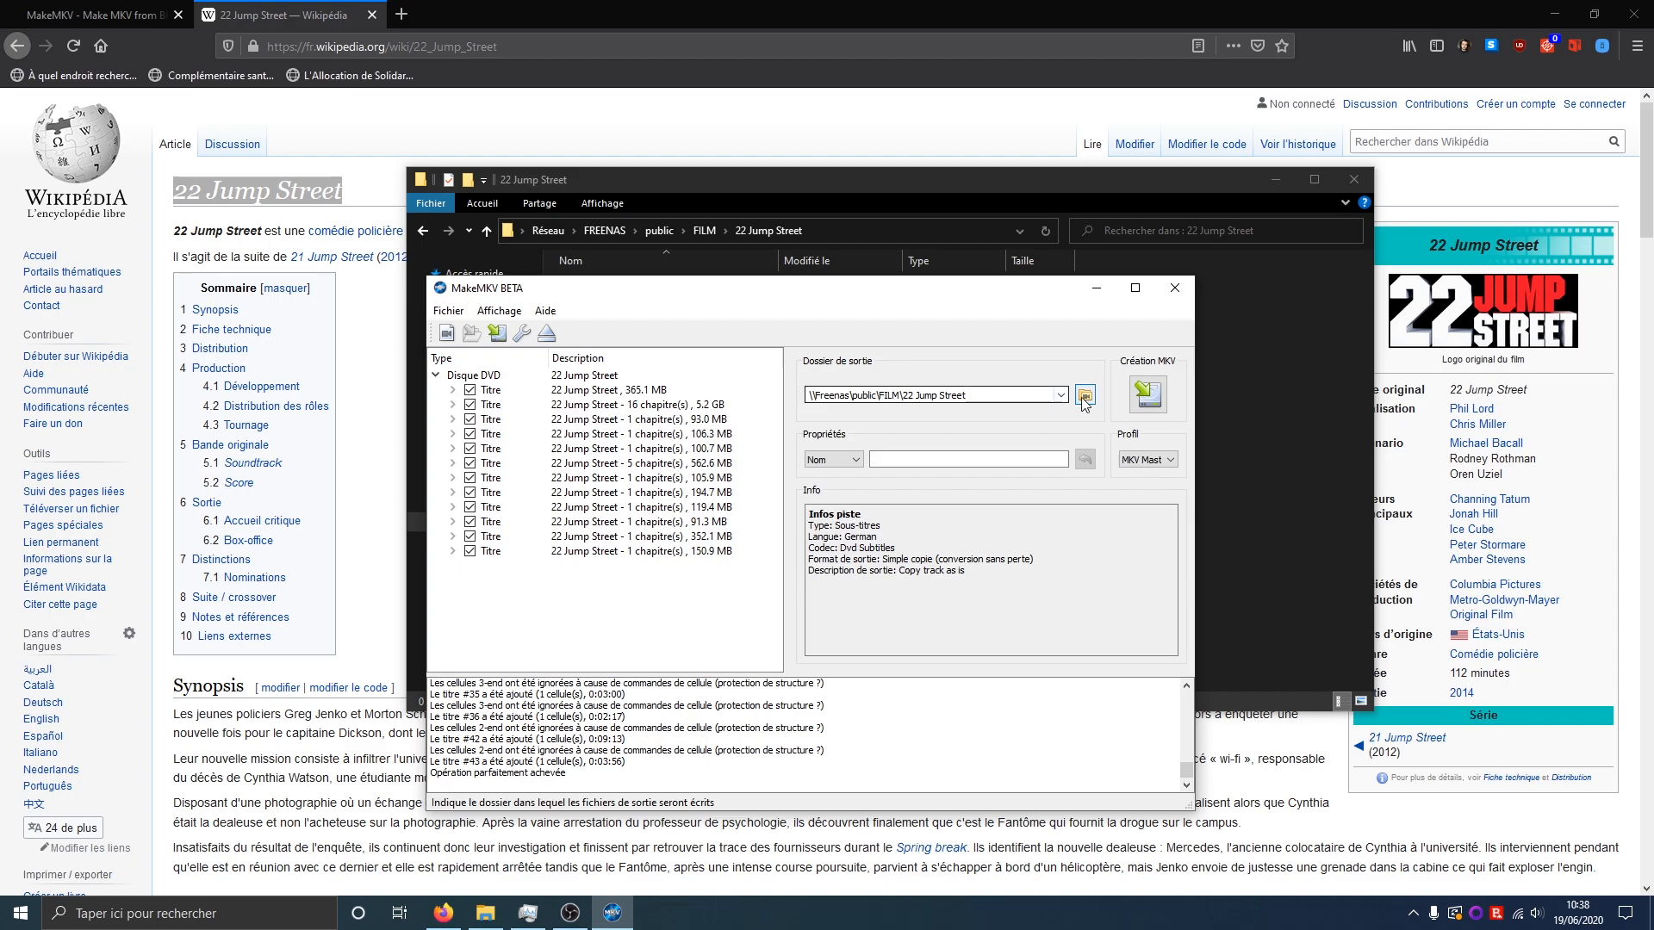
left_click(1147, 394)
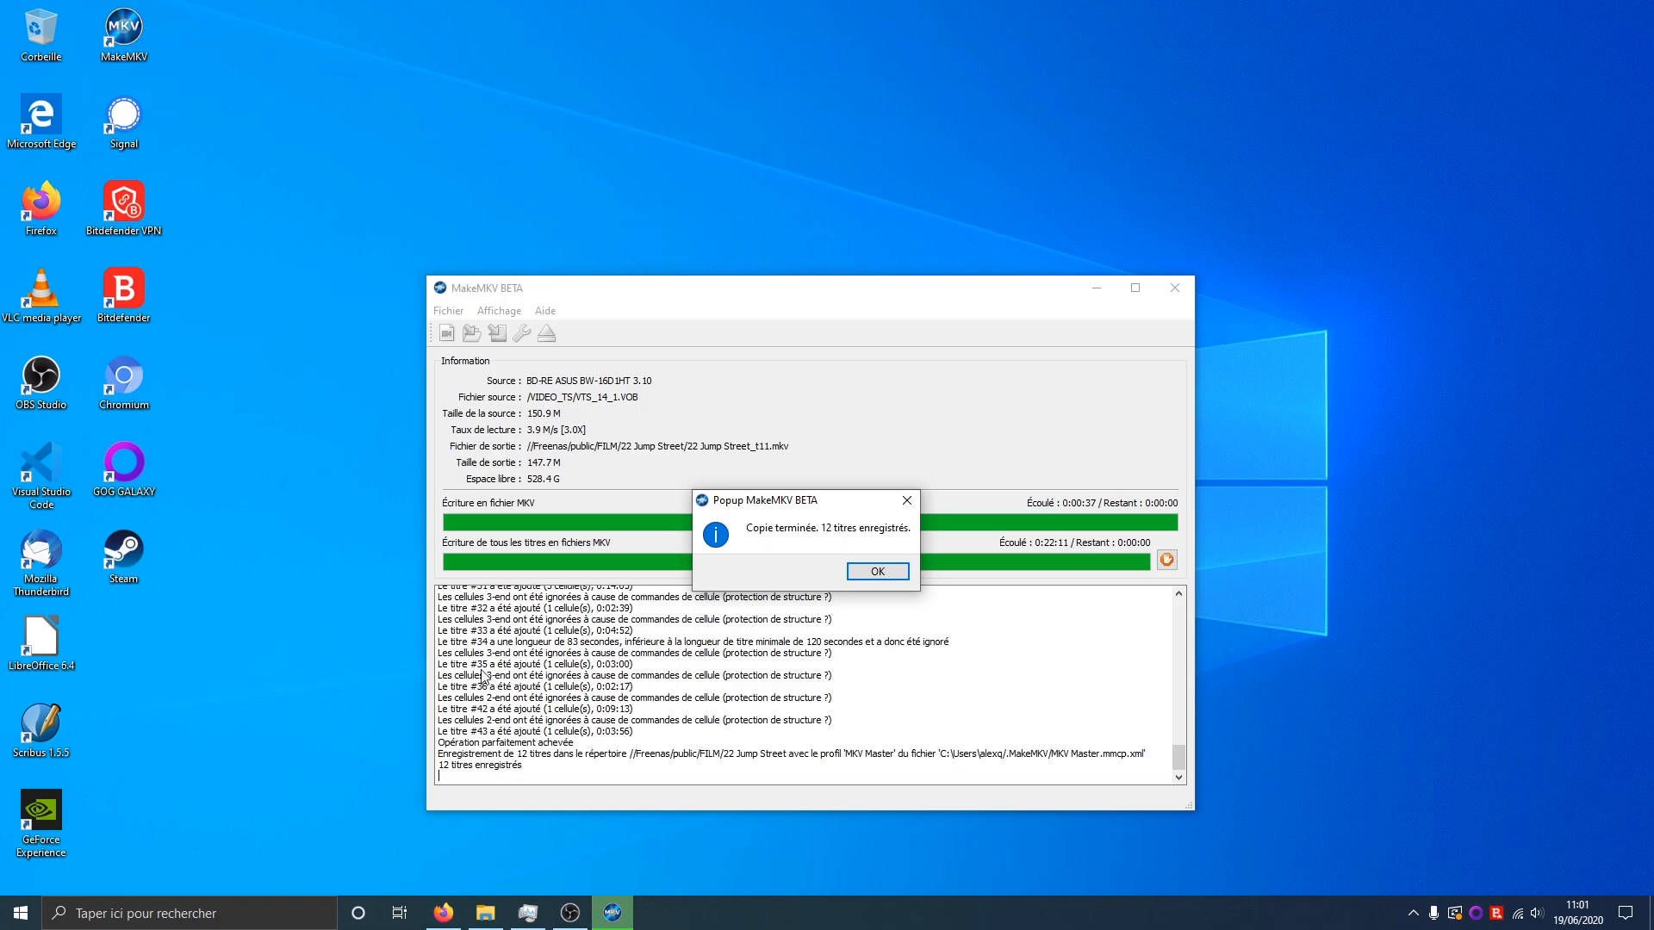
left_click(872, 571)
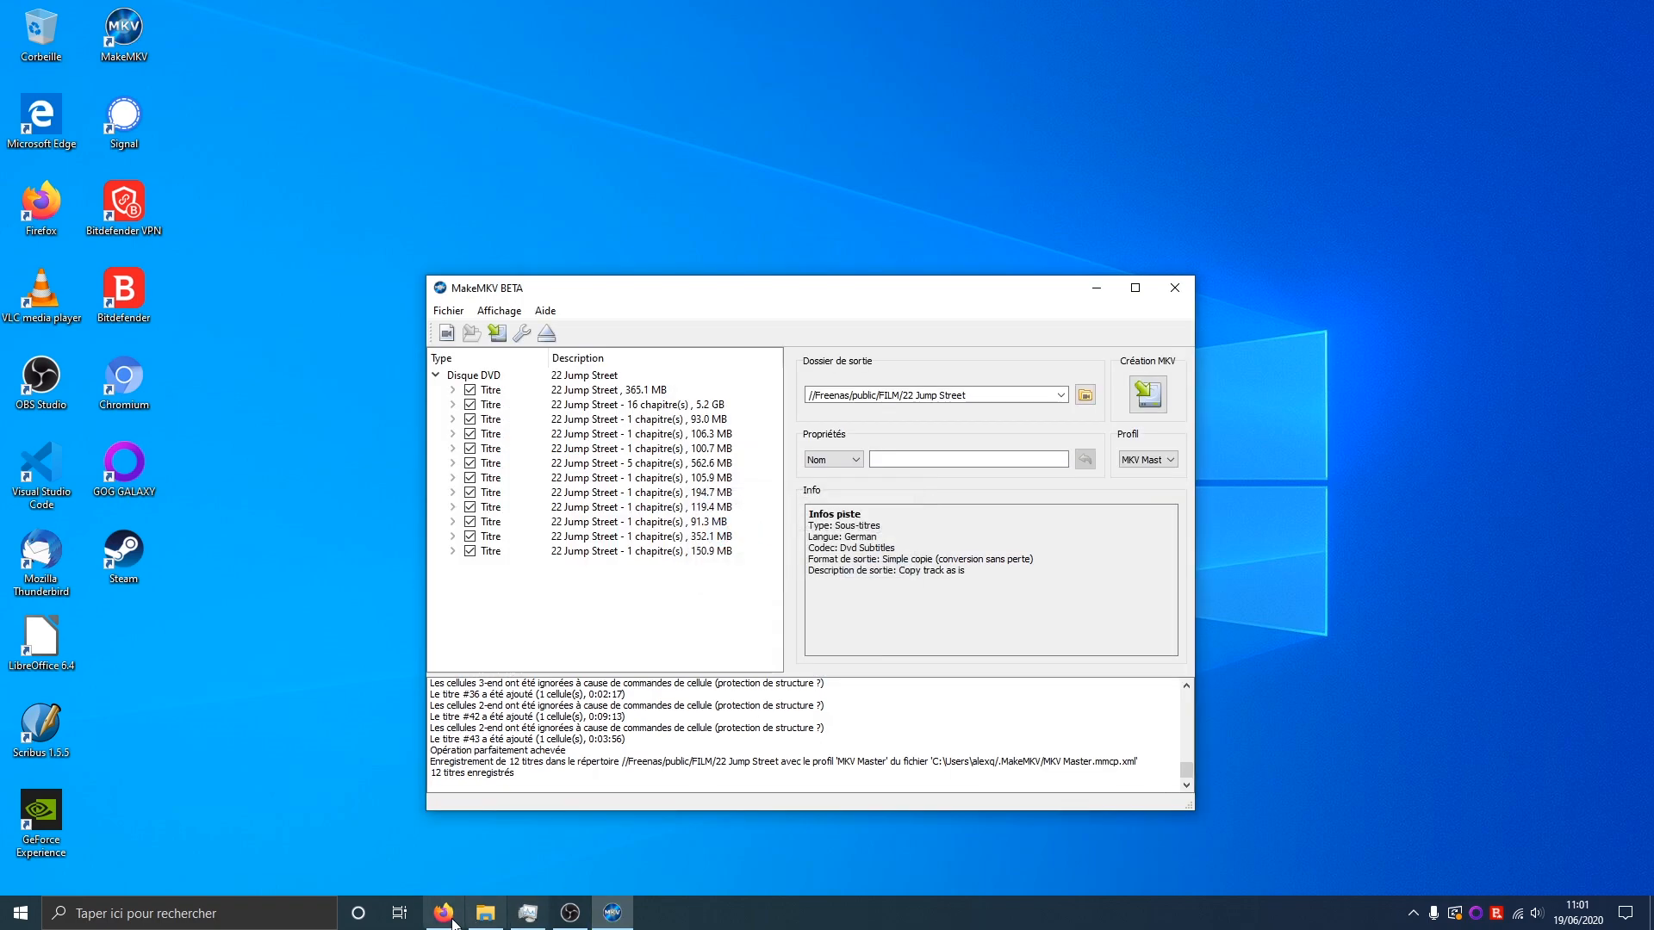
Switch to File Explorer, refresh the 22 Jump Street folder, and play 22 Jump Street_t05 in VLC
left_click(485, 913)
left_click(1045, 230)
left_click(940, 377)
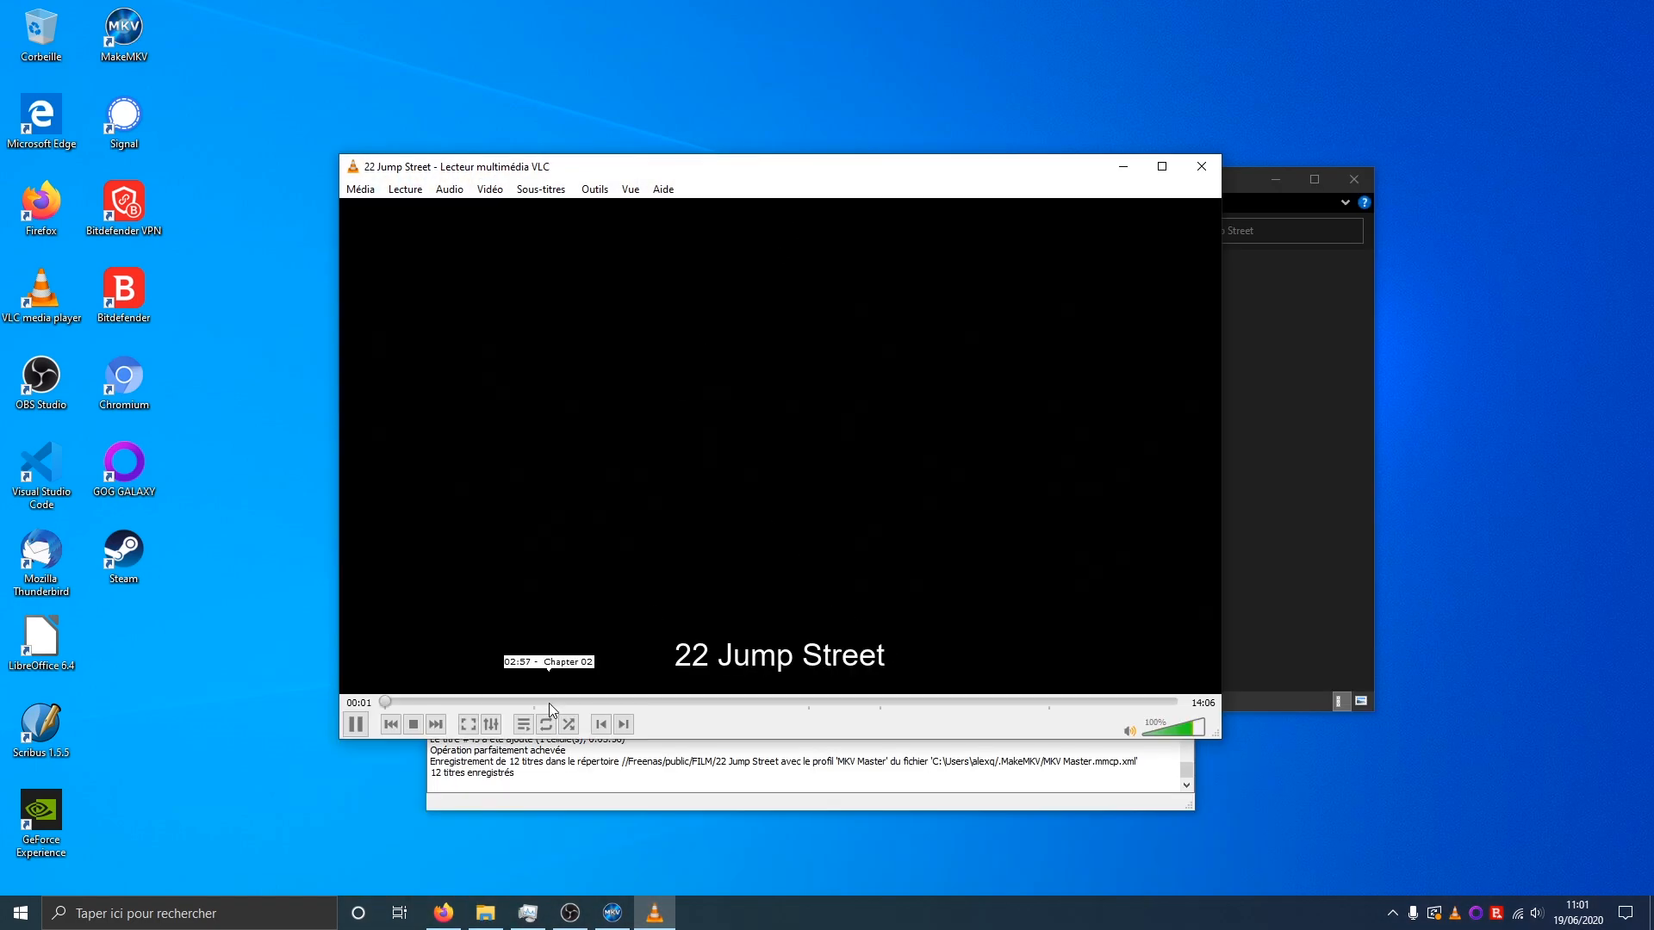
Skip forward through the ripped video in several jumps to about 11:00, and pause playback
left_click(566, 701)
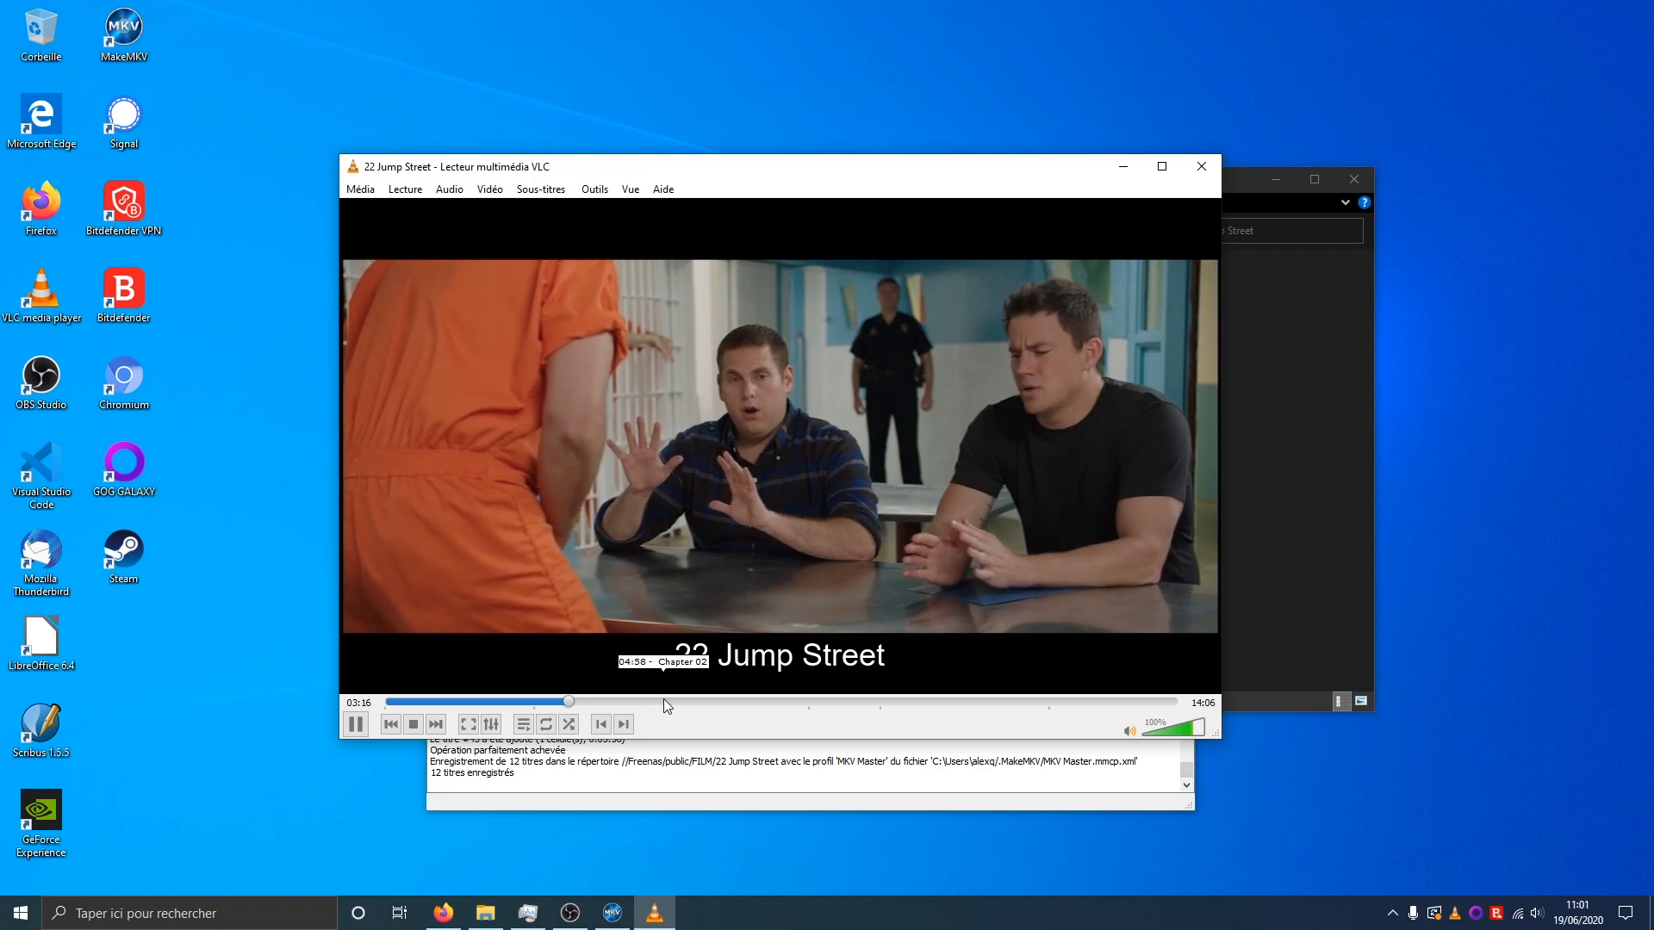
left_click(663, 701)
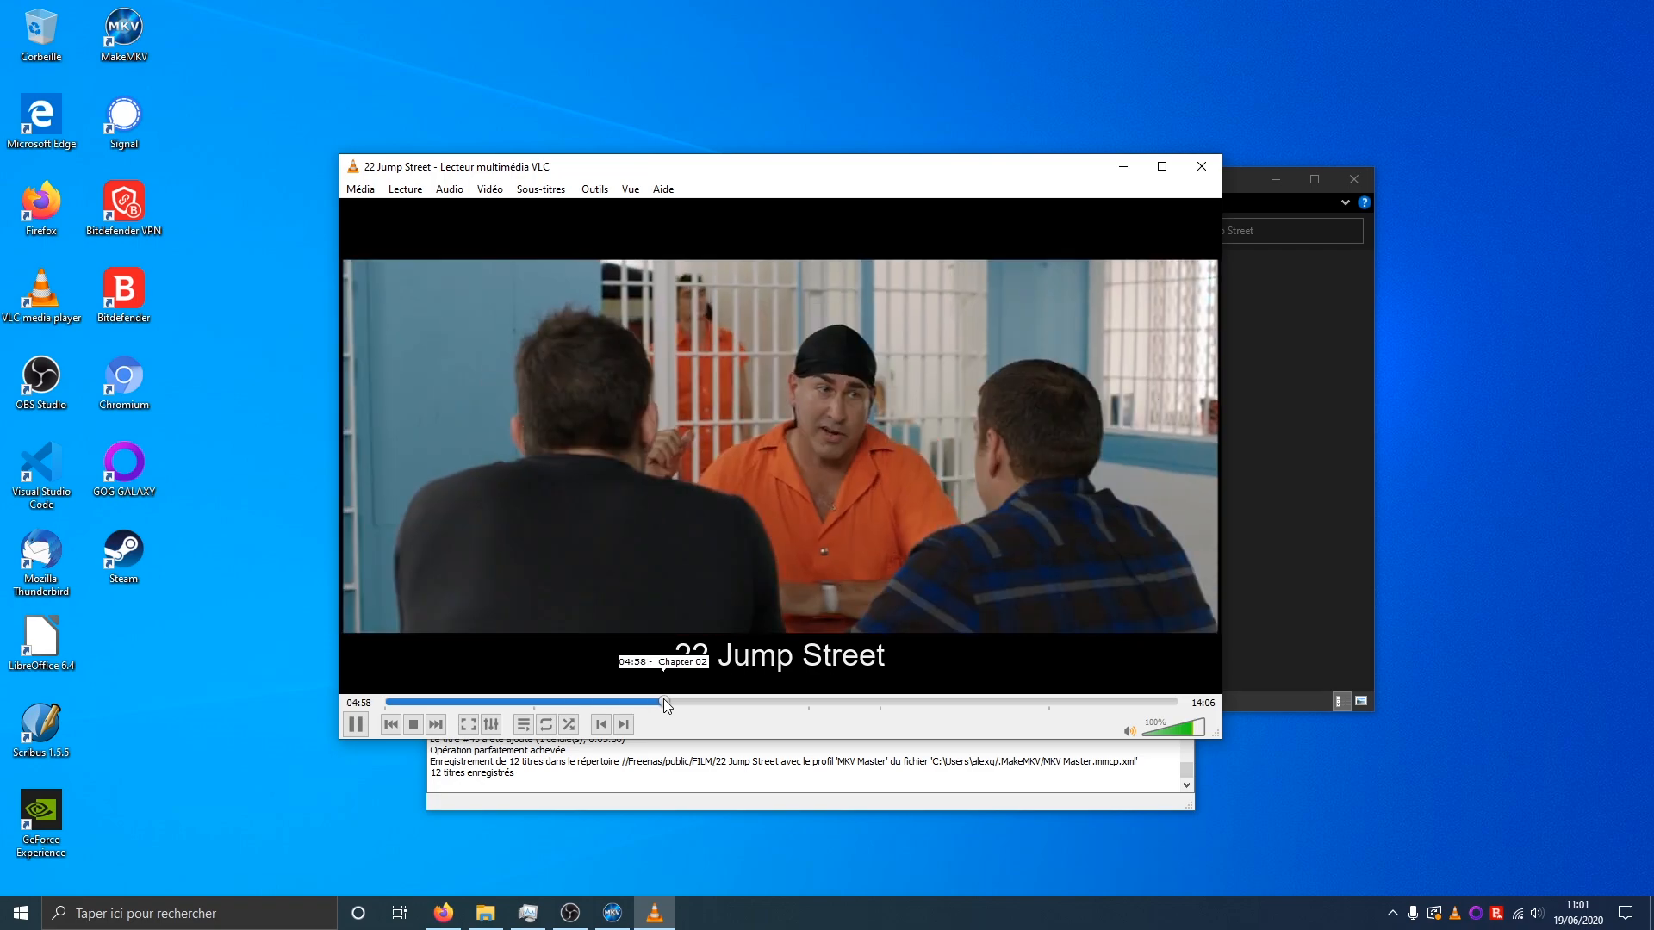
left_click(774, 701)
left_click(904, 701)
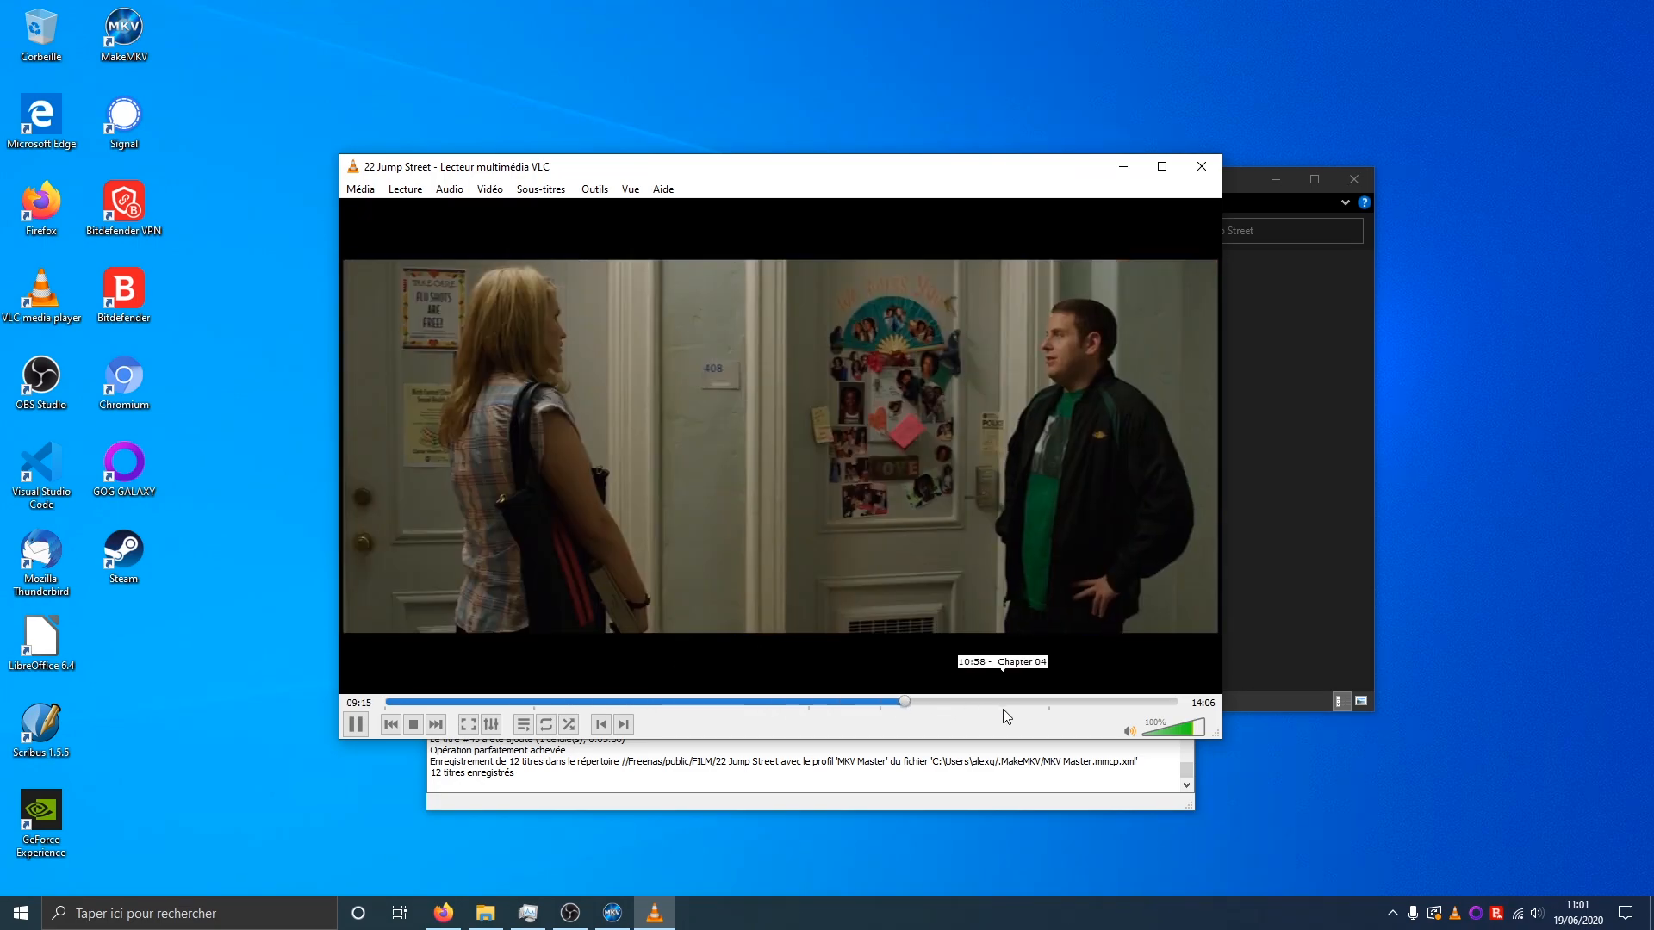
left_click(1003, 701)
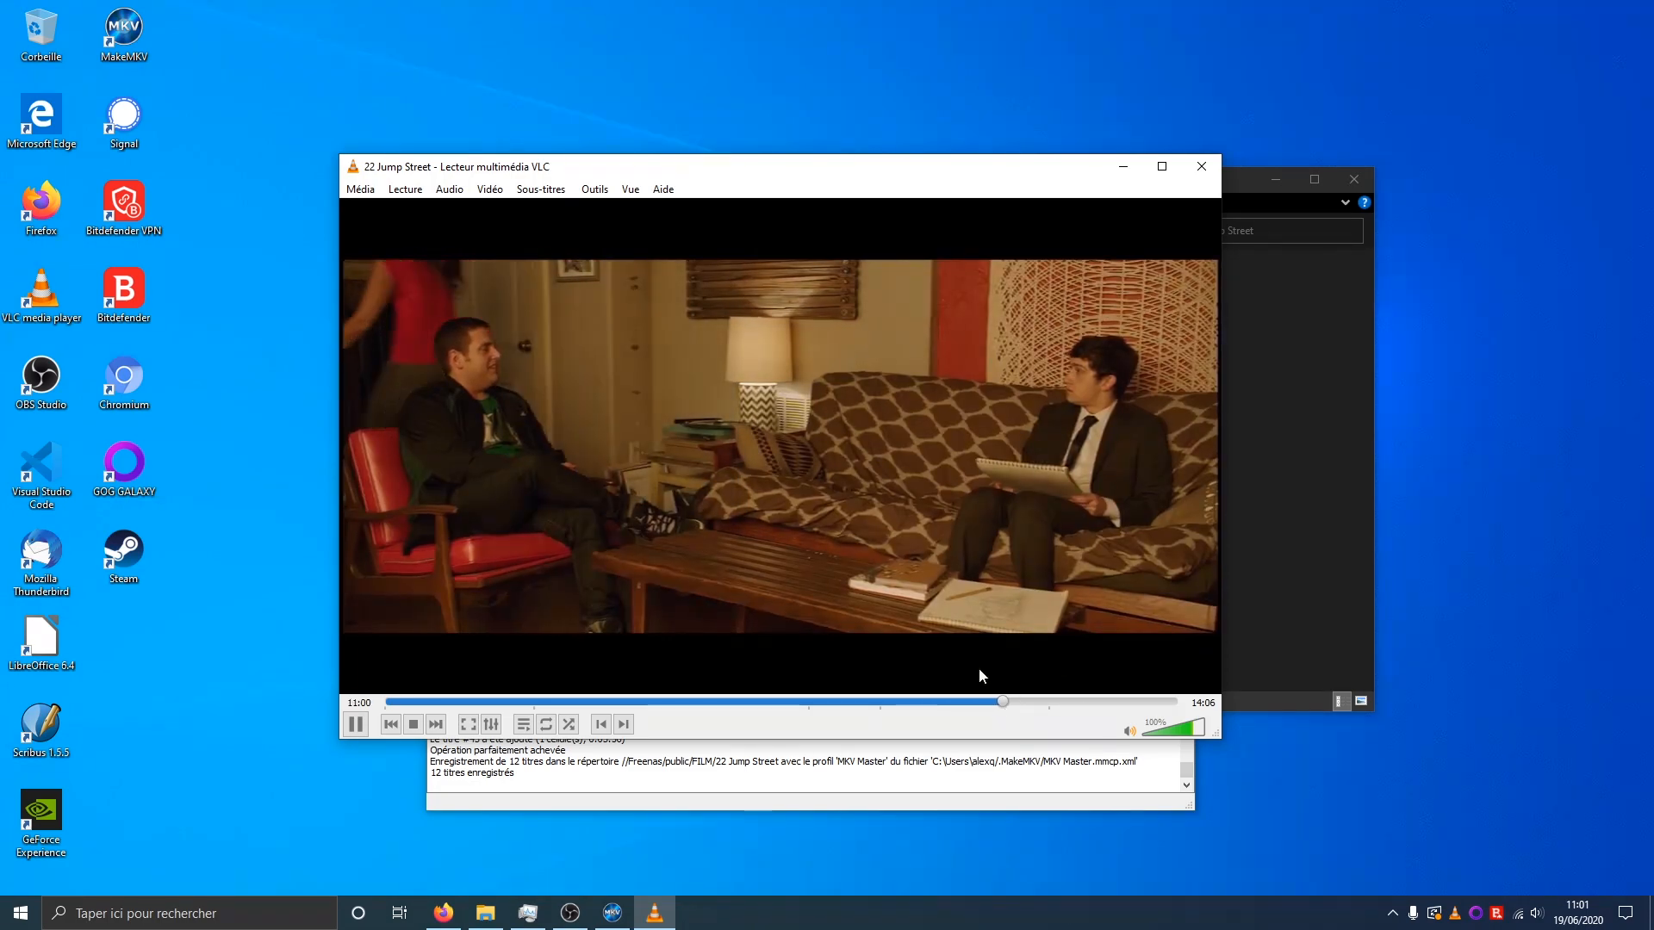
left_click(355, 723)
Examine the audio and subtitle tracks available in the ripped video, and close VLC
right_click(774, 385)
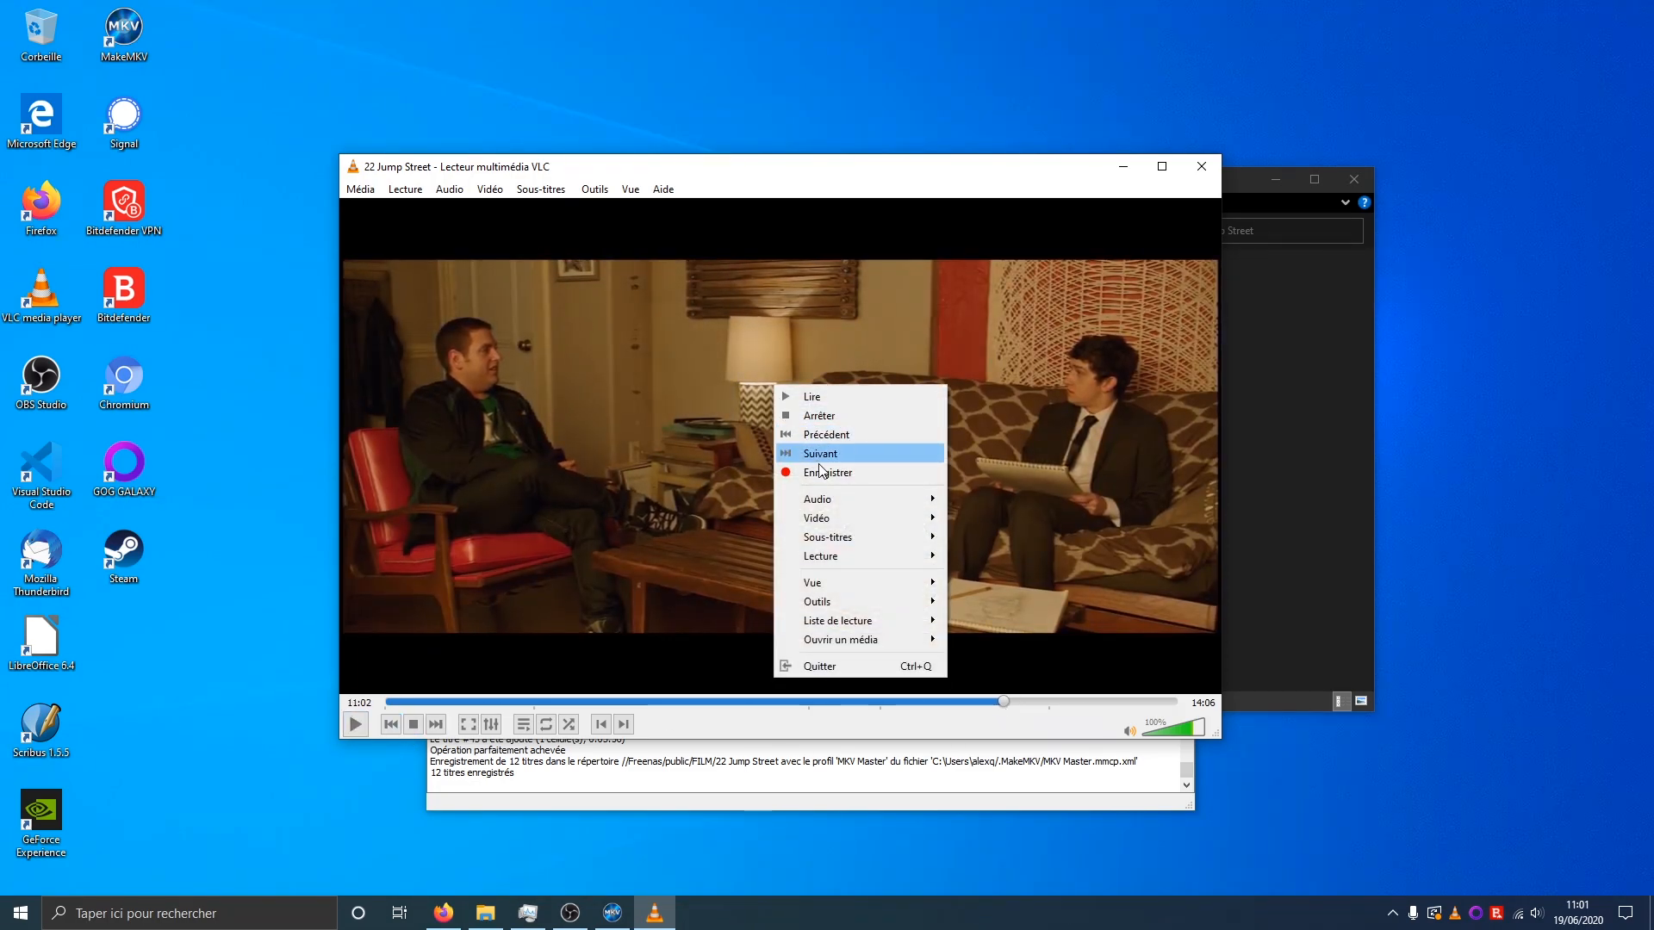
mouse_move(852, 501)
mouse_move(982, 508)
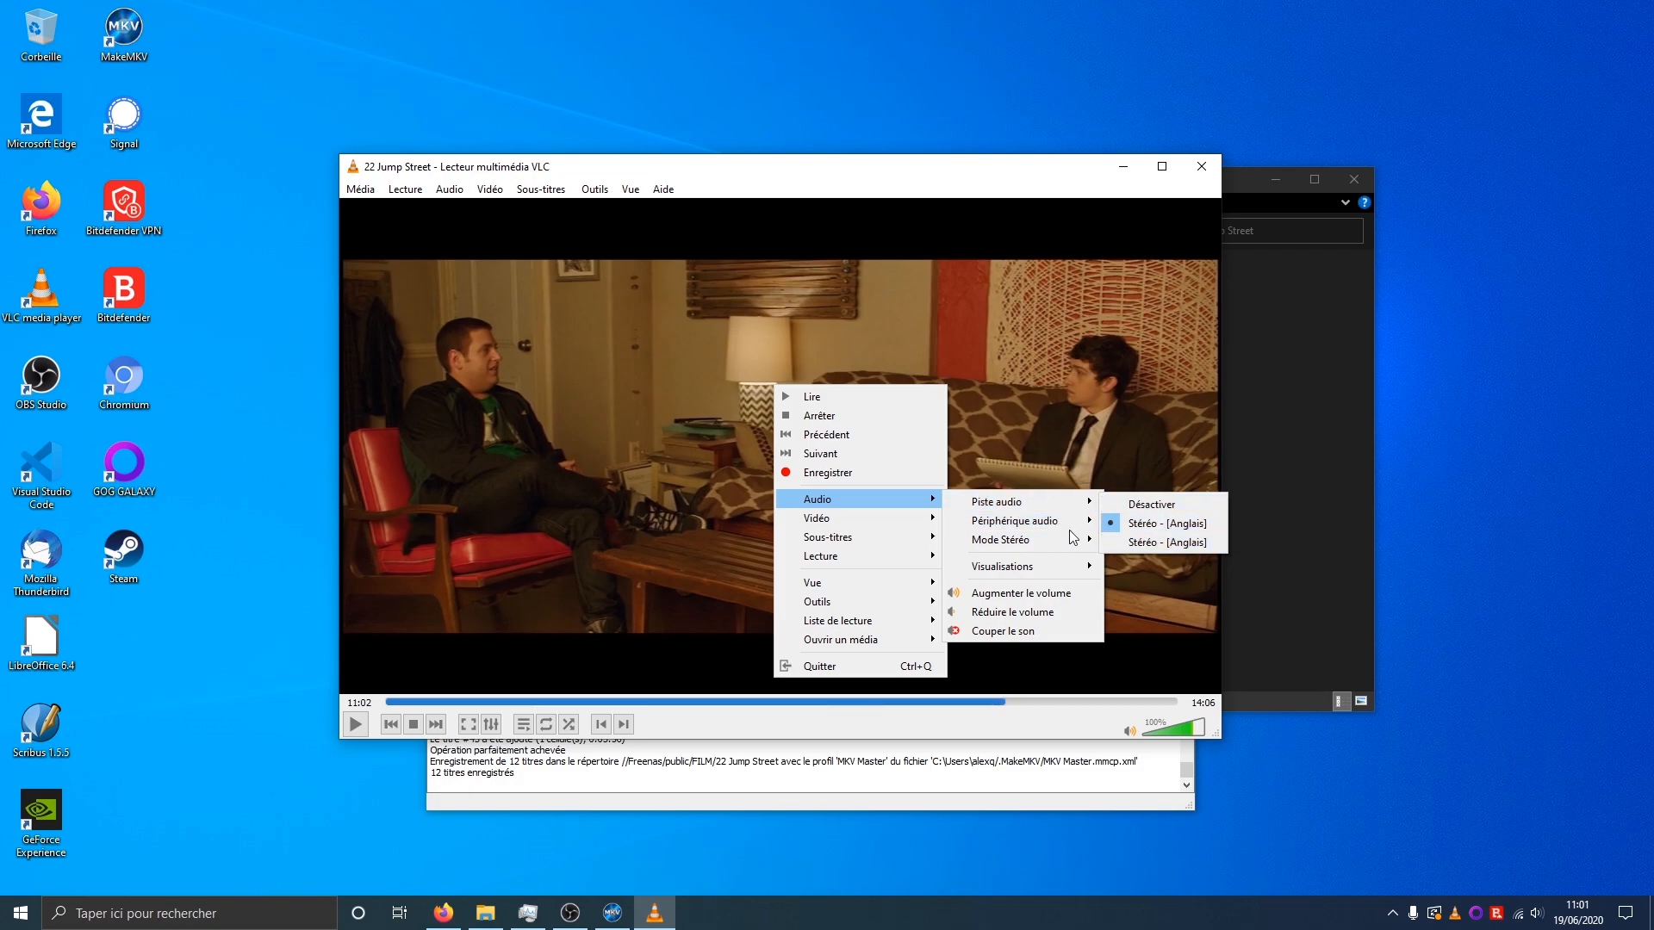
mouse_move(923, 521)
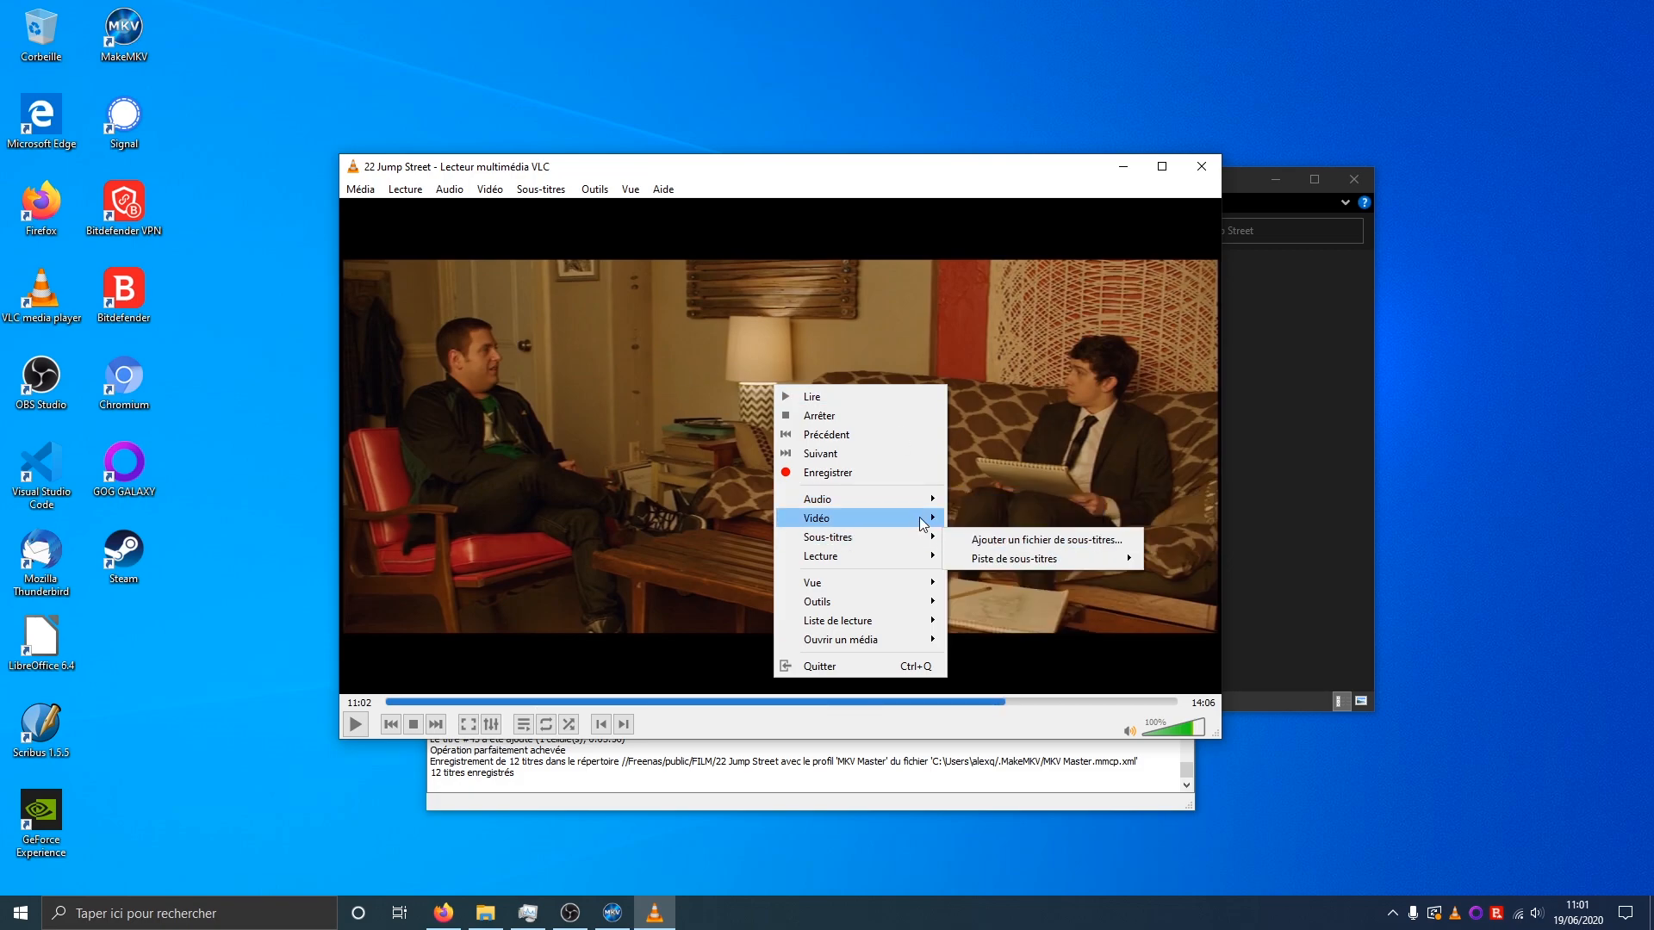
mouse_move(1029, 559)
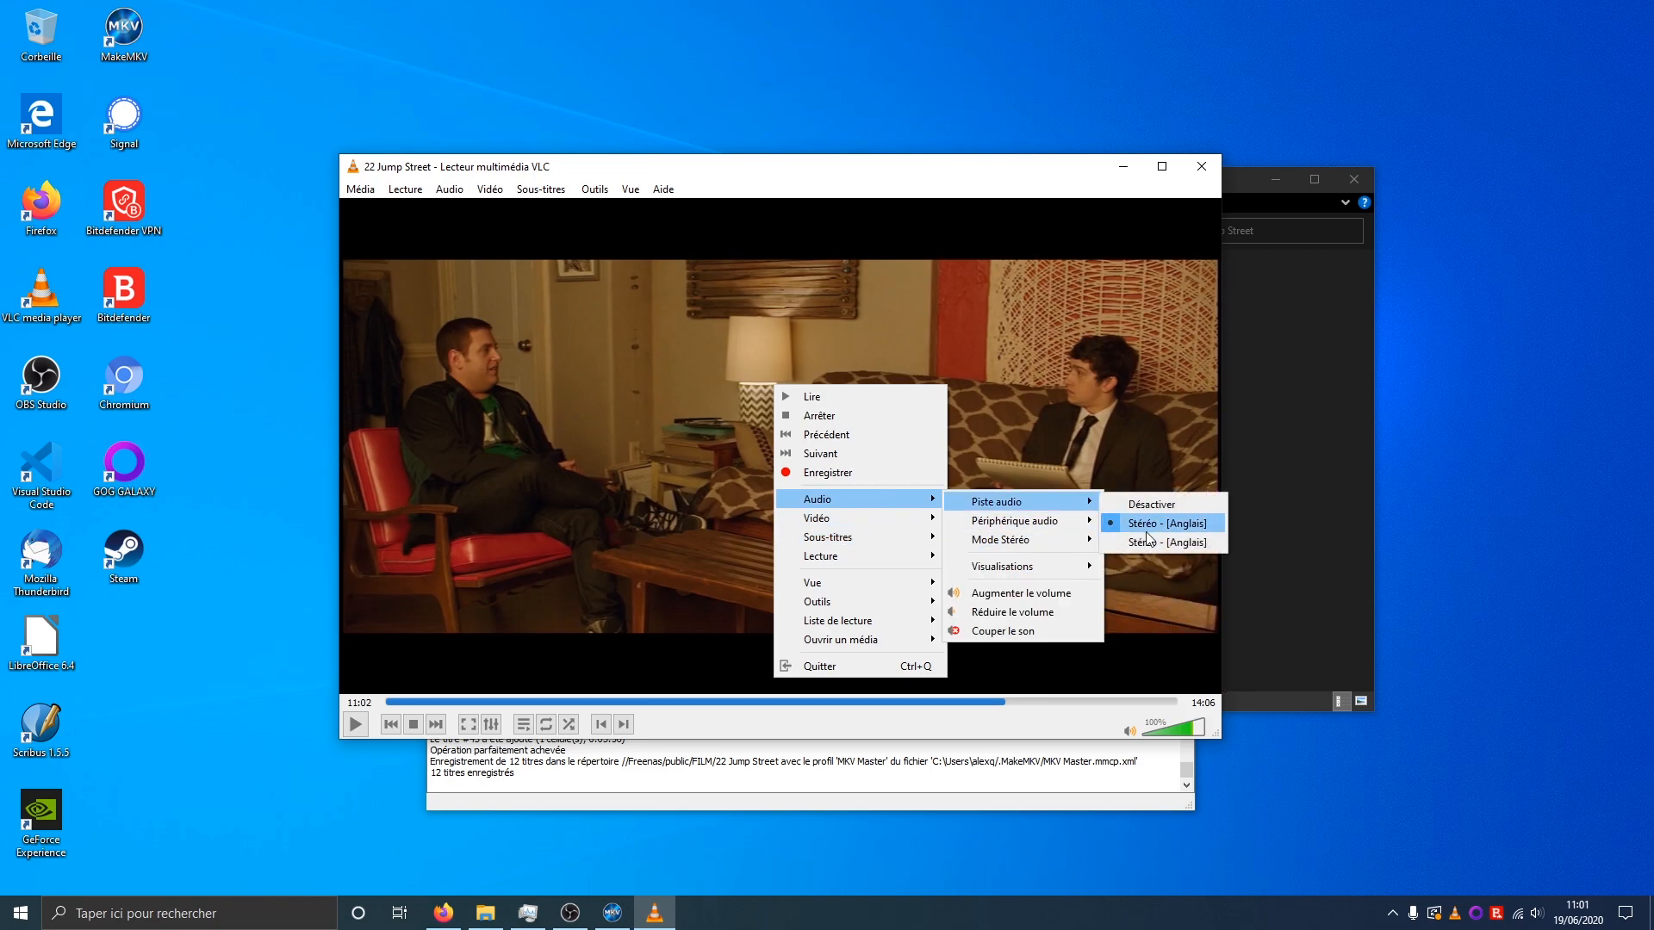
left_click(1068, 395)
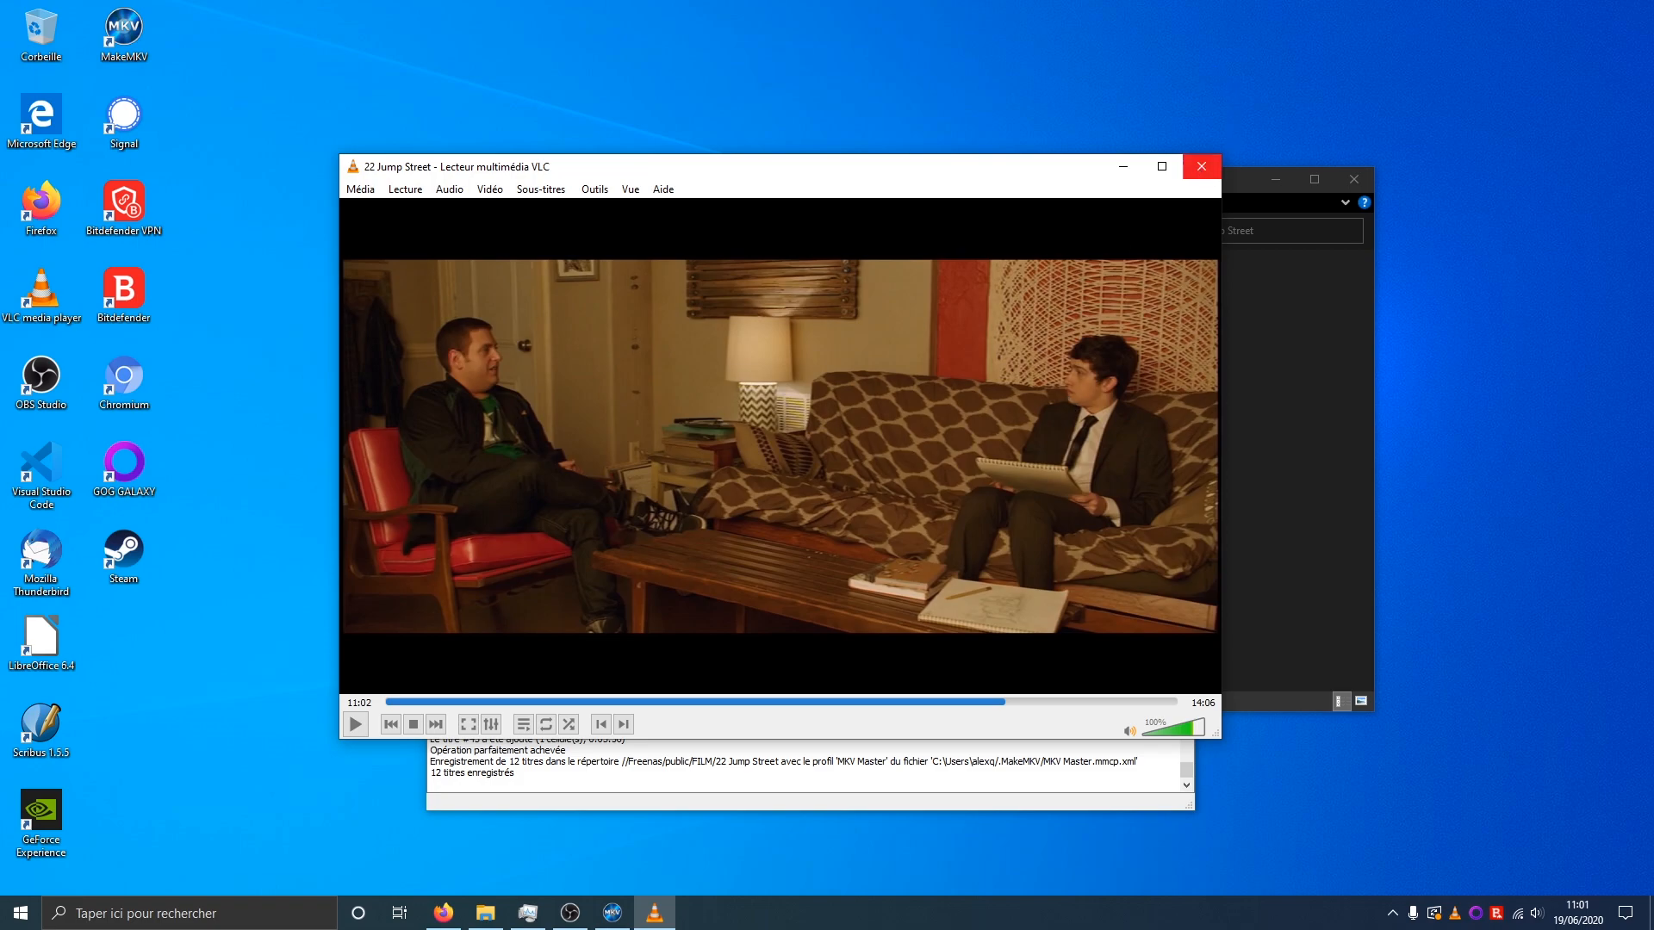
left_click(1193, 179)
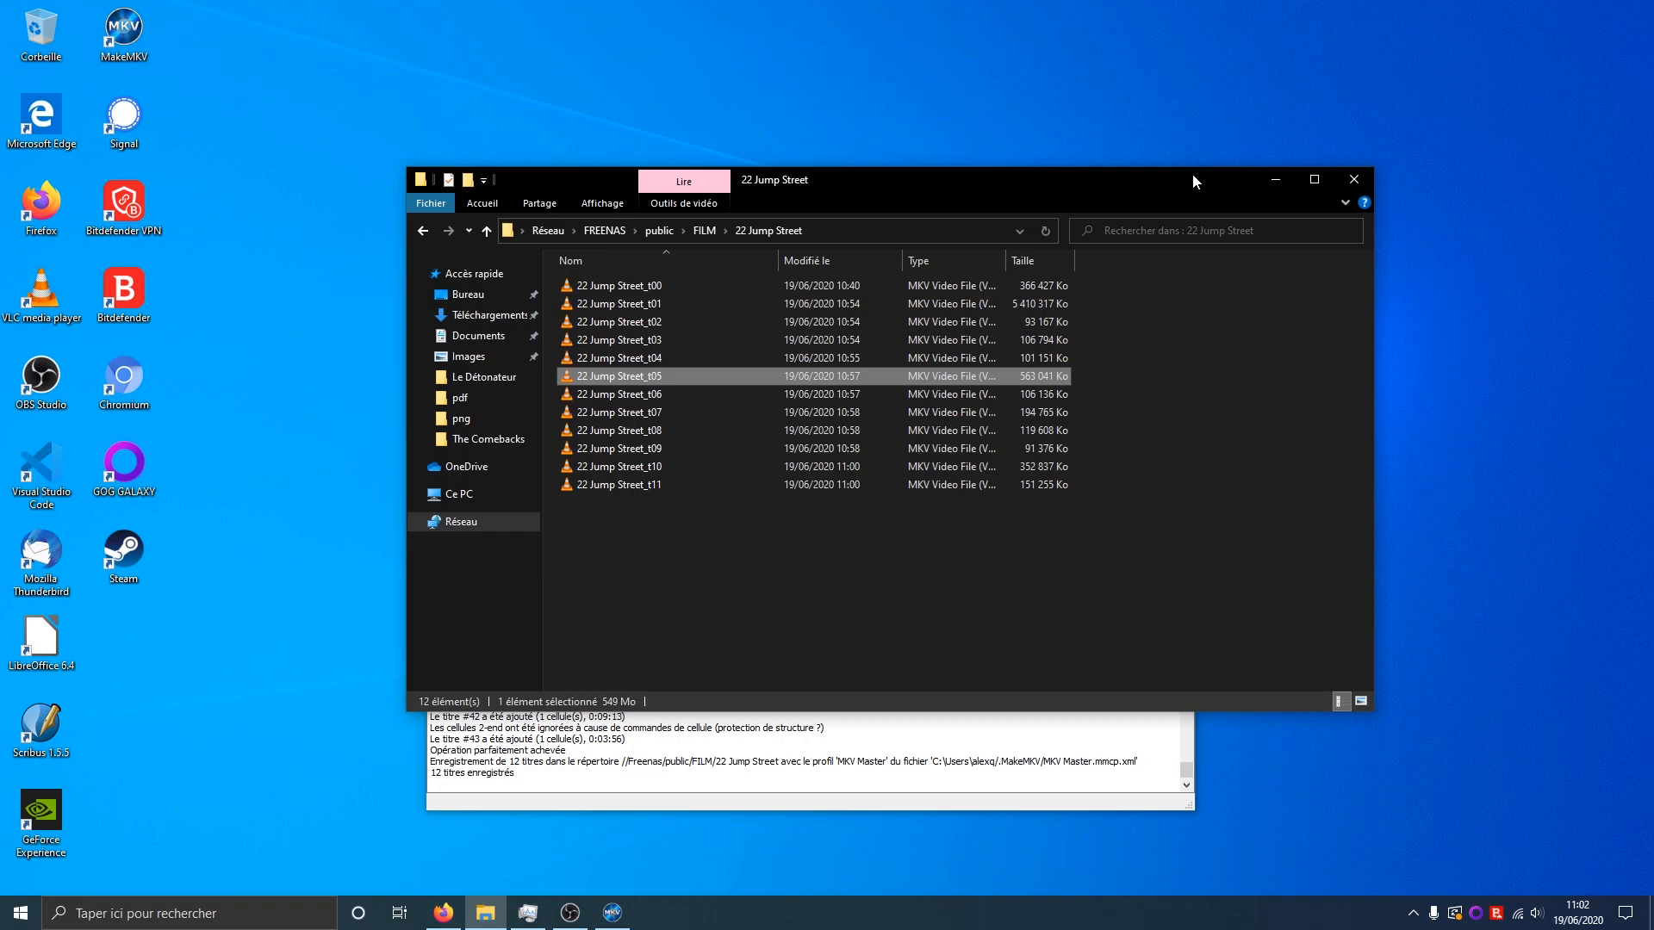